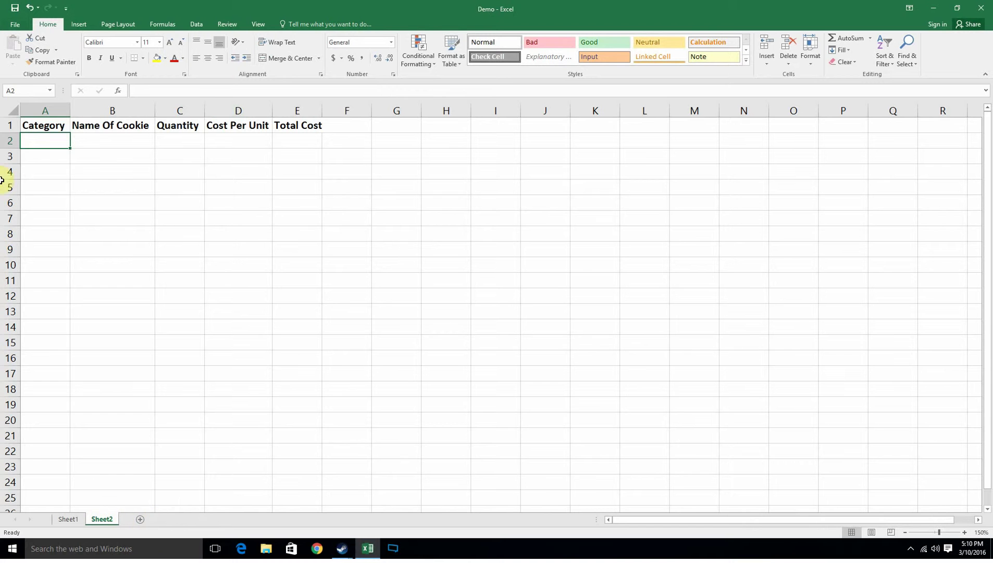
Enter the numbers 1 to 4 under Category in cells A2:A5 of Sheet2
{"action": "left_click_drag", "start_coordinate": [47, 110], "coordinate": [306, 151]}
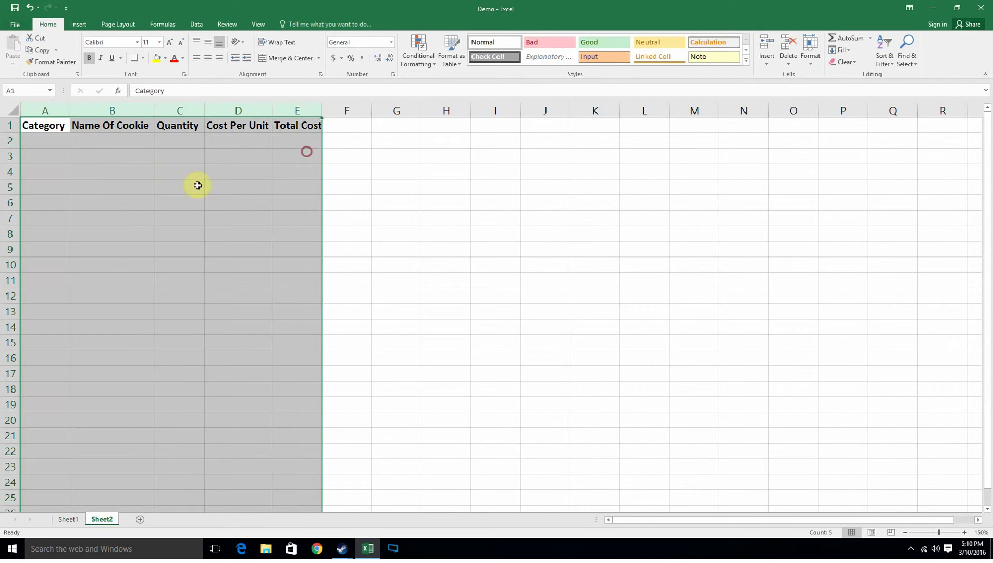
{"action": "left_click", "coordinate": [162, 189]}
{"action": "left_click", "coordinate": [62, 136]}
{"action": "type", "text": "1"}
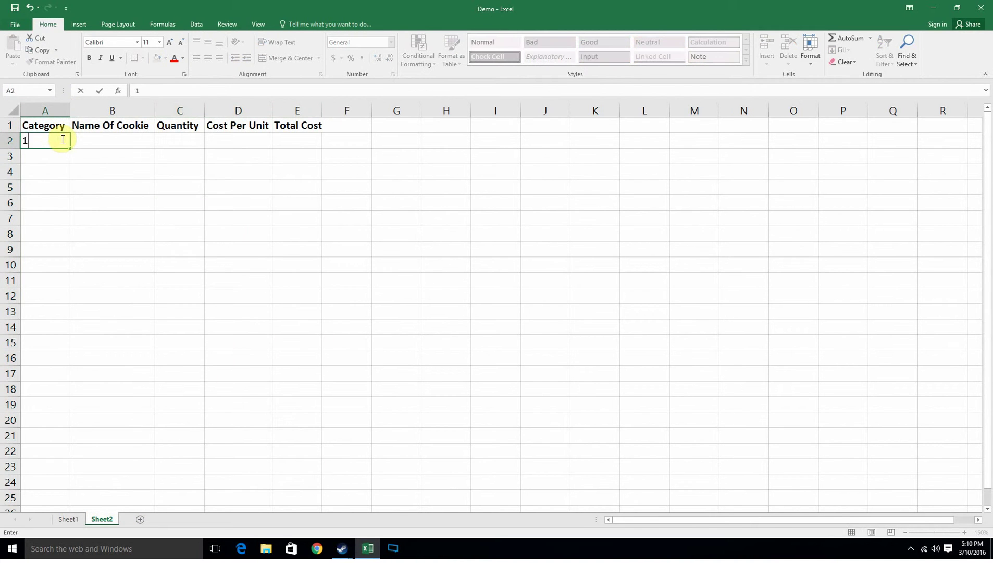
{"action": "key", "text": "Return"}
{"action": "type", "text": "2"}
{"action": "key", "text": "Return"}
{"action": "type", "text": "3"}
{"action": "key", "text": "Return"}
{"action": "type", "text": "4"}
{"action": "key", "text": "ctrl+Return"}
Clear the numbers entered in the Category cells A2:A5
{"action": "key", "text": "Up"}
{"action": "key", "text": "Up"}
{"action": "key", "text": "Up"}
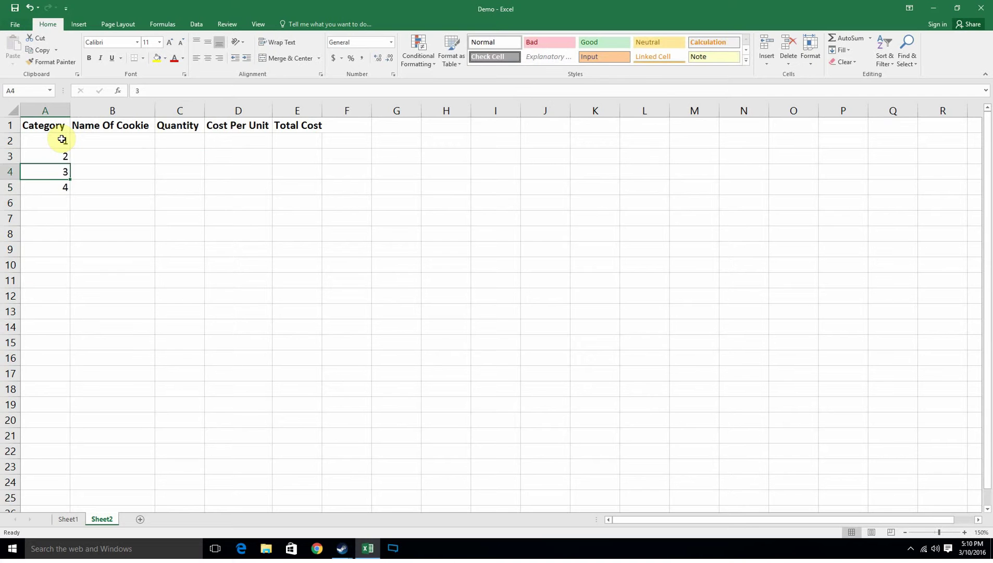
{"action": "key", "text": "Delete"}
{"action": "key", "text": "Down"}
{"action": "key", "text": "Delete"}
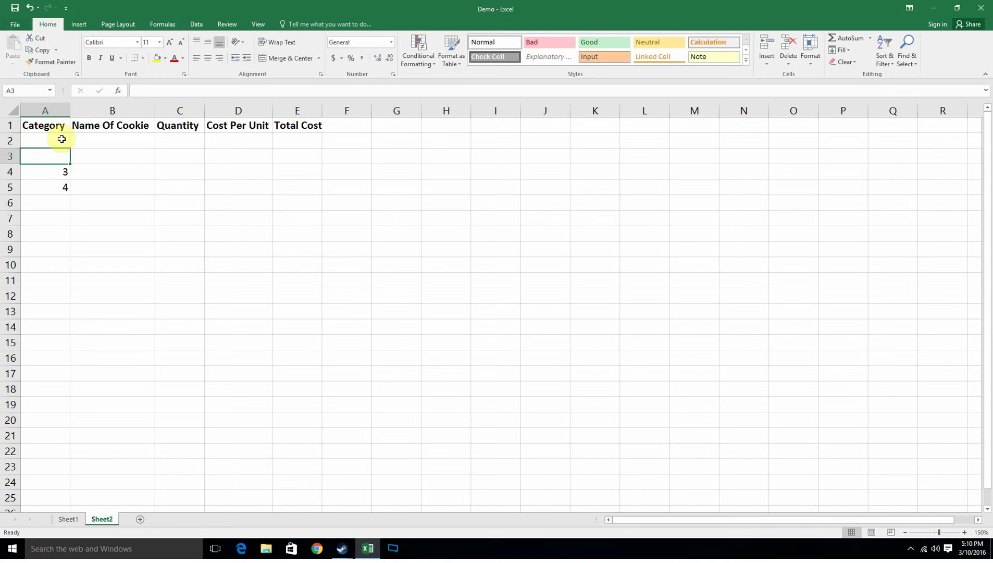
{"action": "key", "text": "Down"}
{"action": "key", "text": "Delete"}
{"action": "key", "text": "Down"}
{"action": "key", "text": "Delete"}
{"action": "key", "text": "Right"}
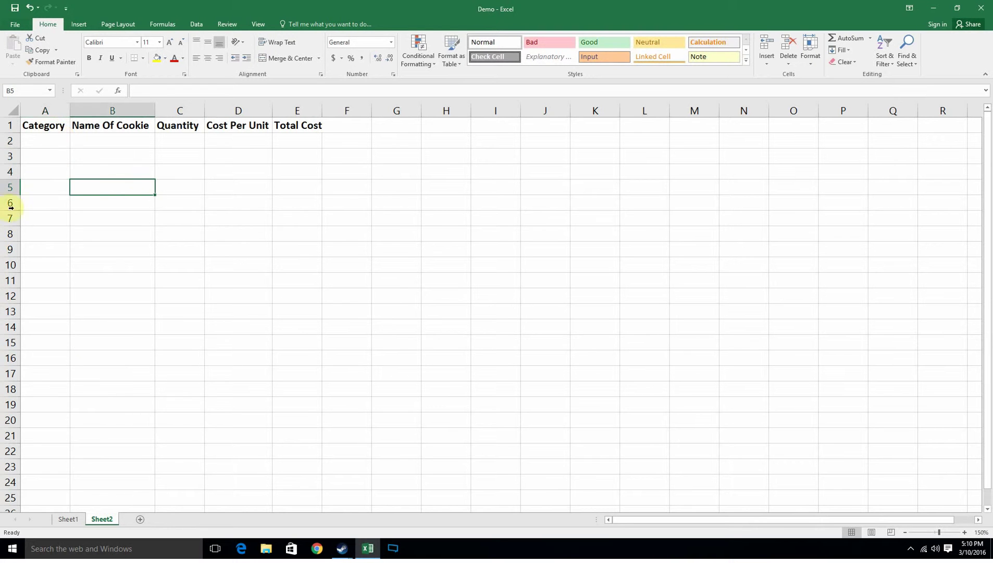
Add a new worksheet and enter the category numbers 1 to 4 in cells A1:A4
{"action": "left_click", "coordinate": [140, 519]}
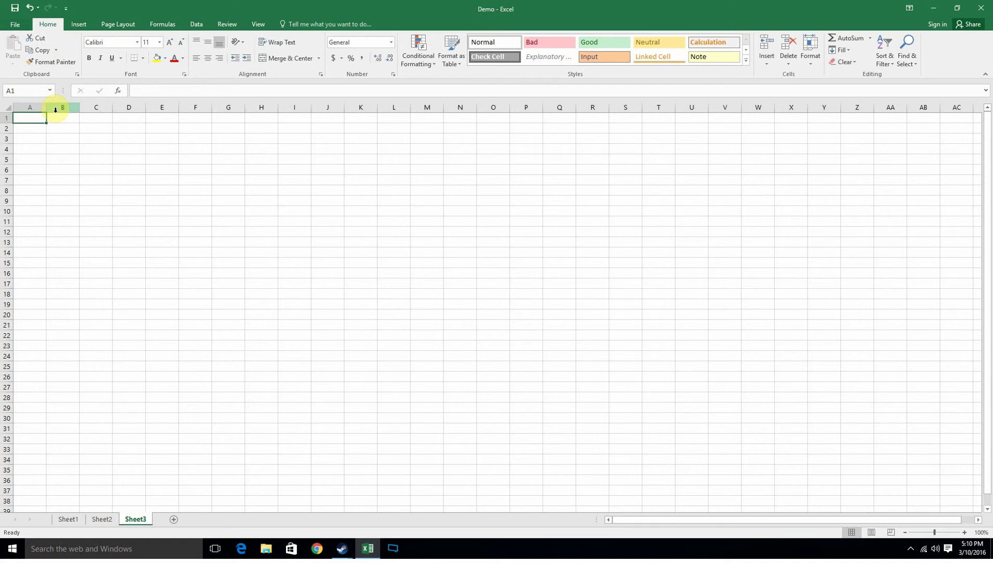
{"action": "type", "text": "1"}
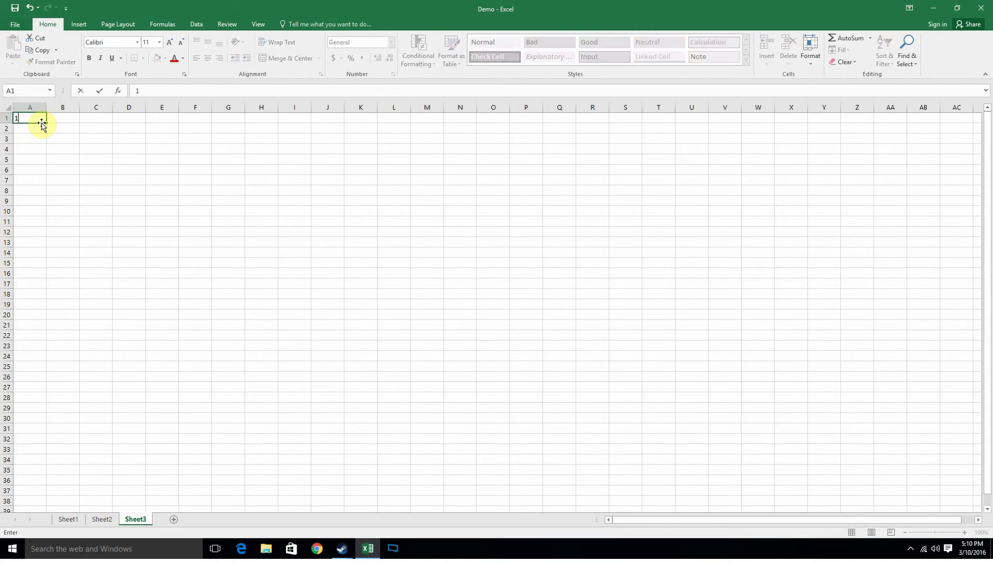
{"action": "key", "text": "Return"}
{"action": "type", "text": "2"}
{"action": "key", "text": "Return"}
{"action": "type", "text": "3"}
{"action": "key", "text": "Return"}
{"action": "type", "text": "4"}
{"action": "key", "text": "Tab"}
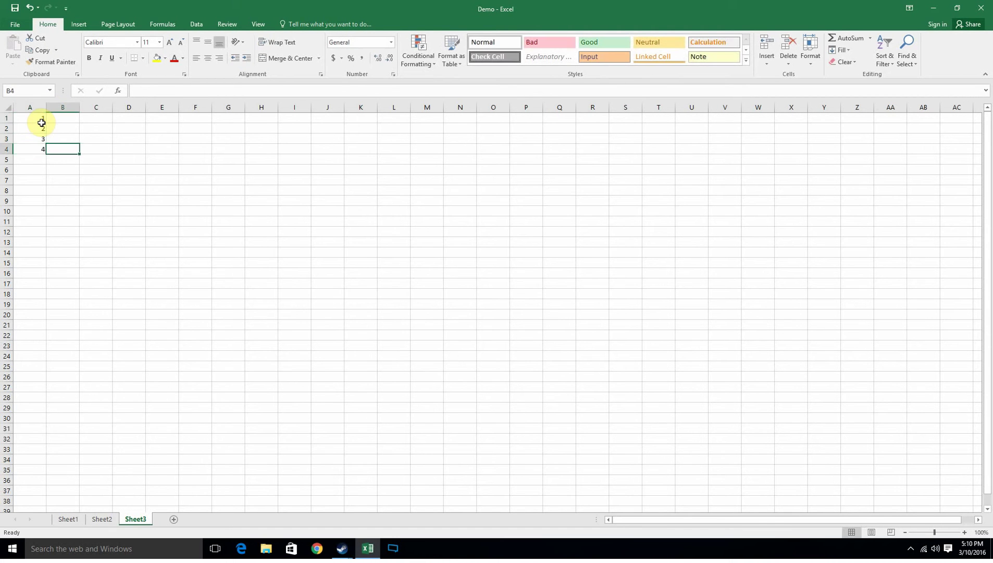
Enter Sugar in B1 and Chocolate in B2 beside category numbers 1 and 2
{"action": "key", "text": "Up"}
{"action": "key", "text": "Up"}
{"action": "key", "text": "Up"}
{"action": "type", "text": "Sugatr"}
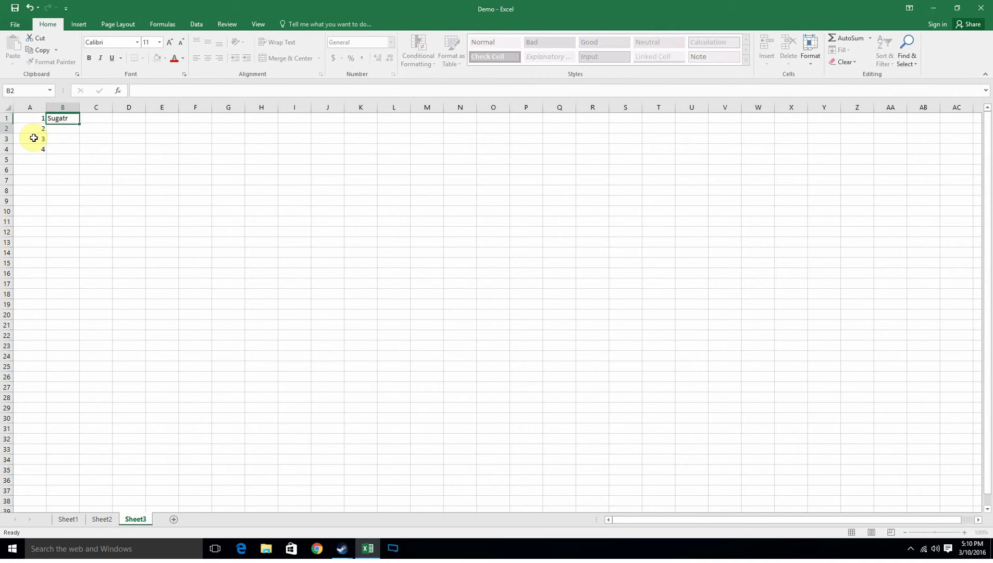
{"action": "key", "text": "Return"}
{"action": "key", "text": "Up"}
{"action": "type", "text": "Sugar"}
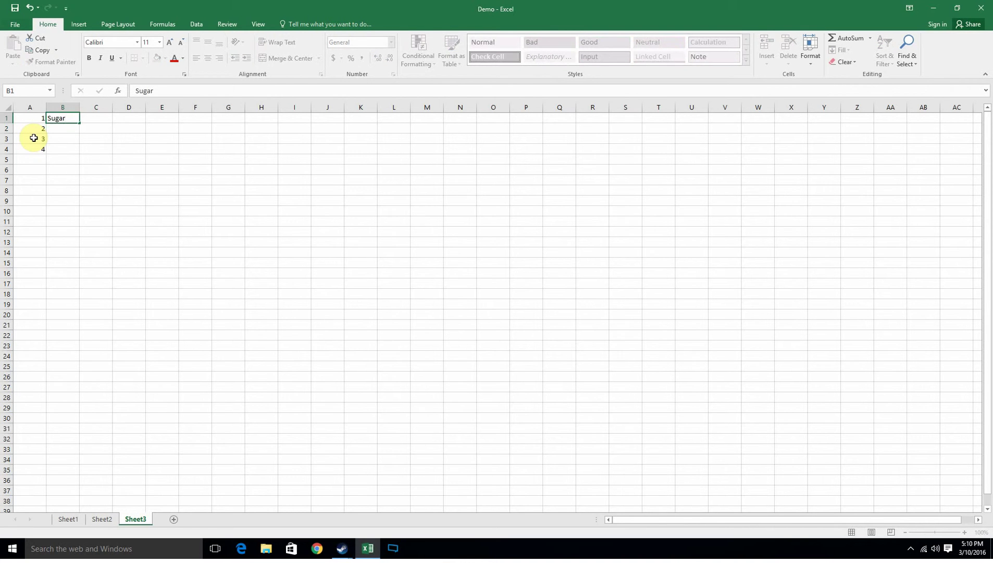
{"action": "key", "text": "Return"}
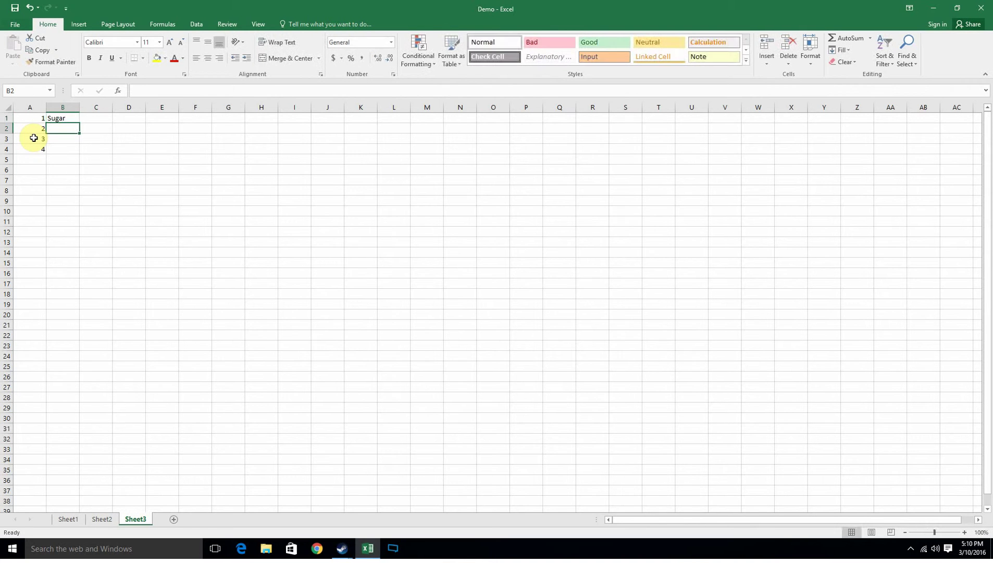
{"action": "type", "text": "Choc"}
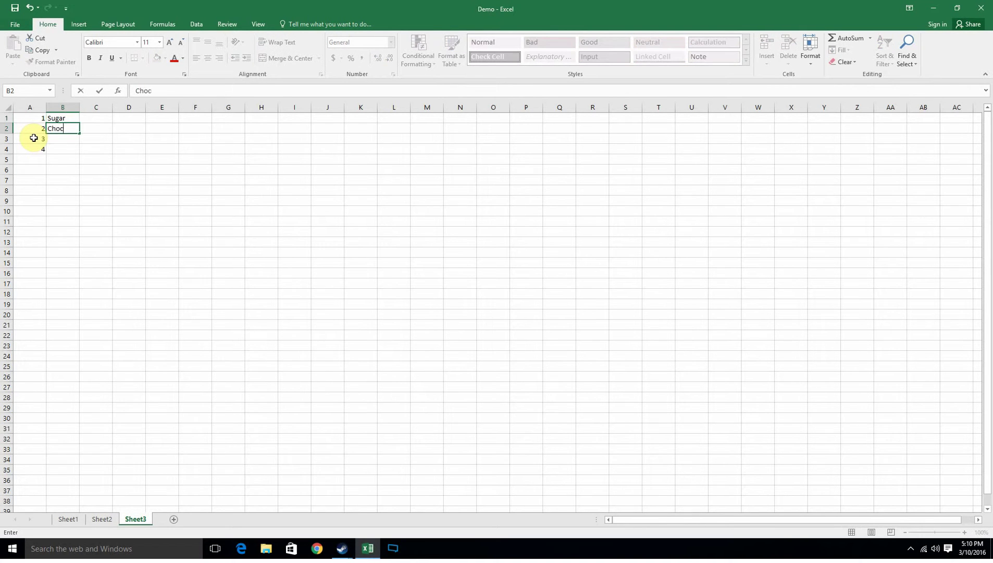
{"action": "type", "text": "olate"}
{"action": "key", "text": "Return"}
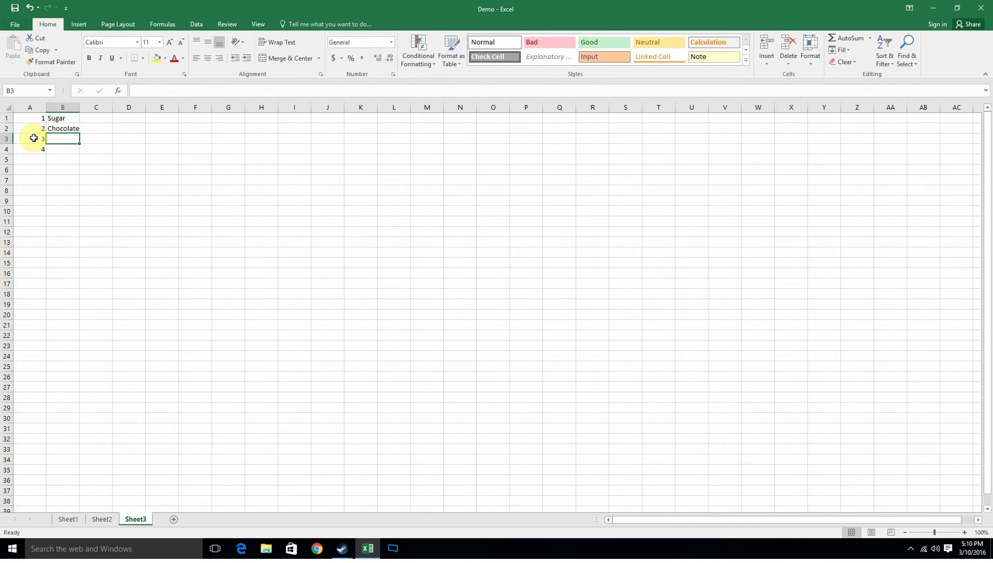
Enter Peanut Butter in B3 and Snickerdoodle in B4, fitting column B to its contents
{"action": "type", "text": "Peanut"}
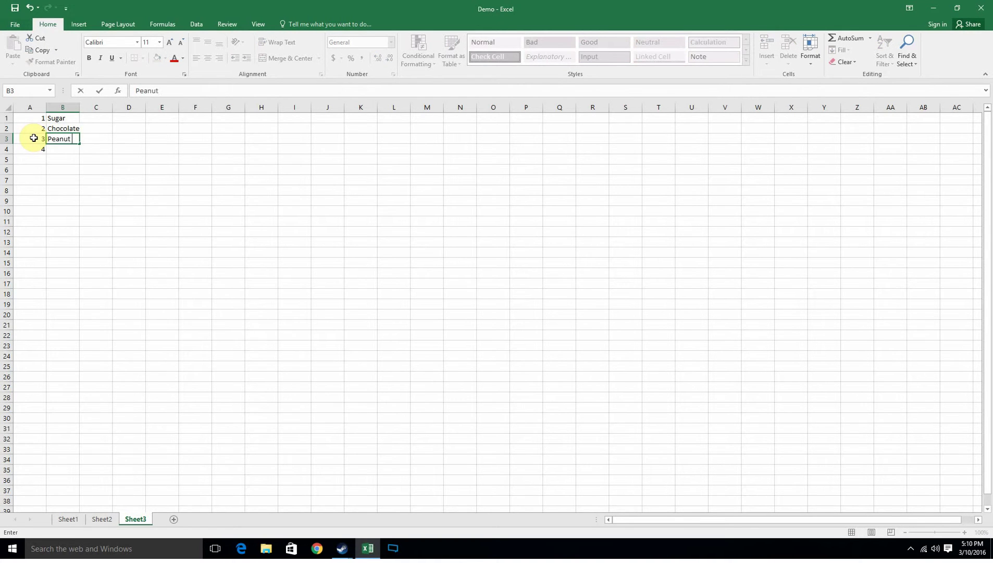
{"action": "type", "text": " Butter"}
{"action": "key", "text": "Return"}
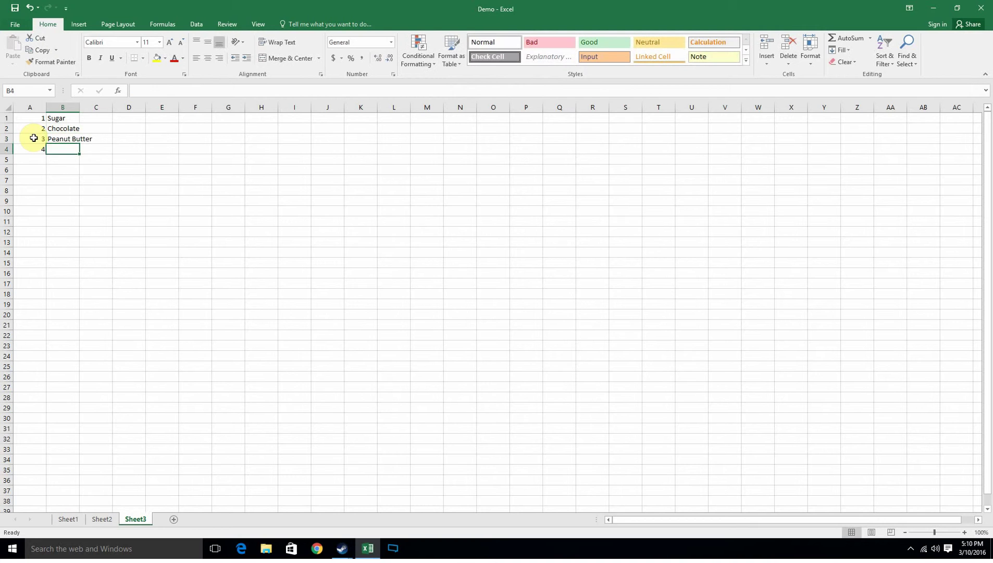
{"action": "double_click", "coordinate": [79, 107]}
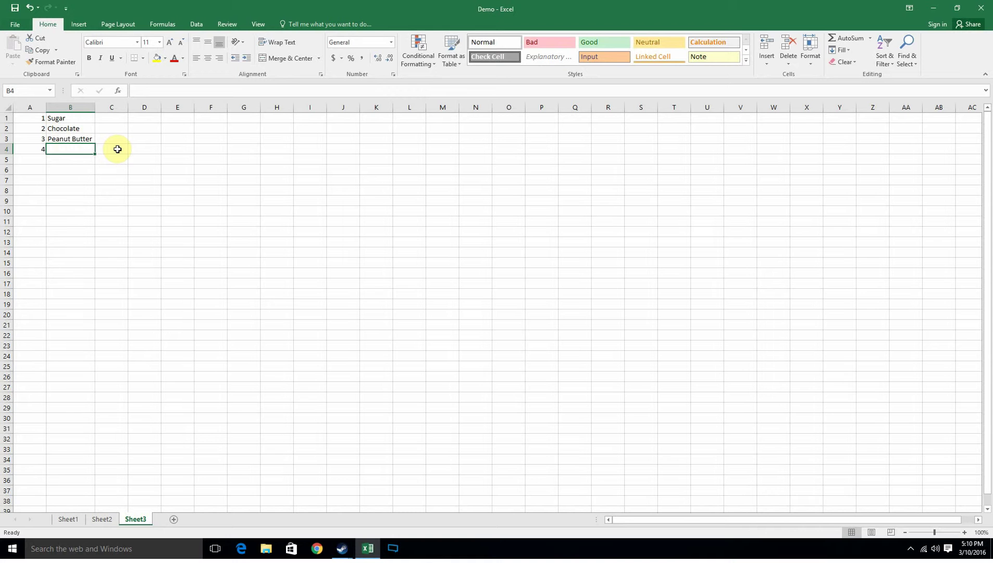
{"action": "type", "text": "Snickerd"}
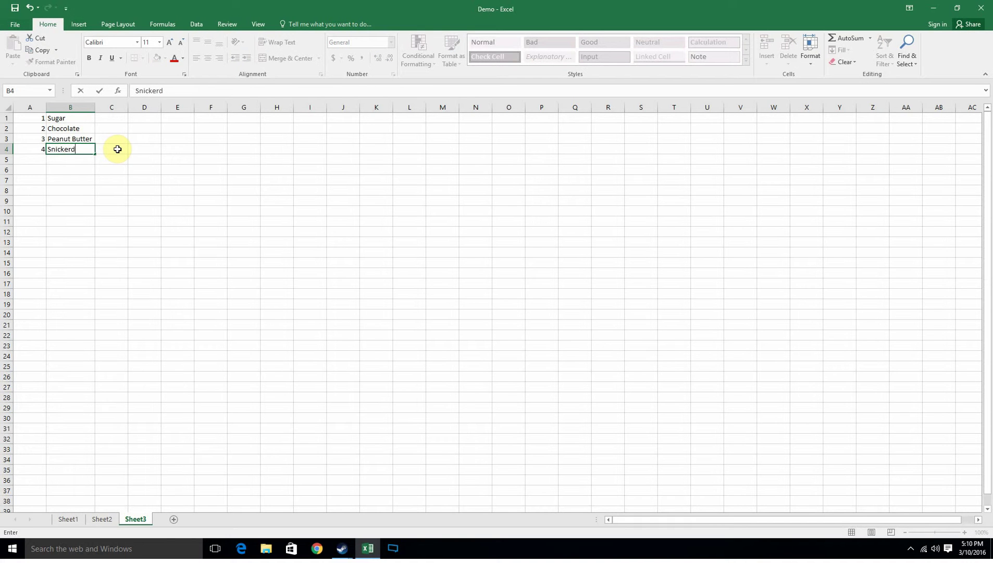
{"action": "type", "text": "oodle"}
{"action": "key", "text": "Return"}
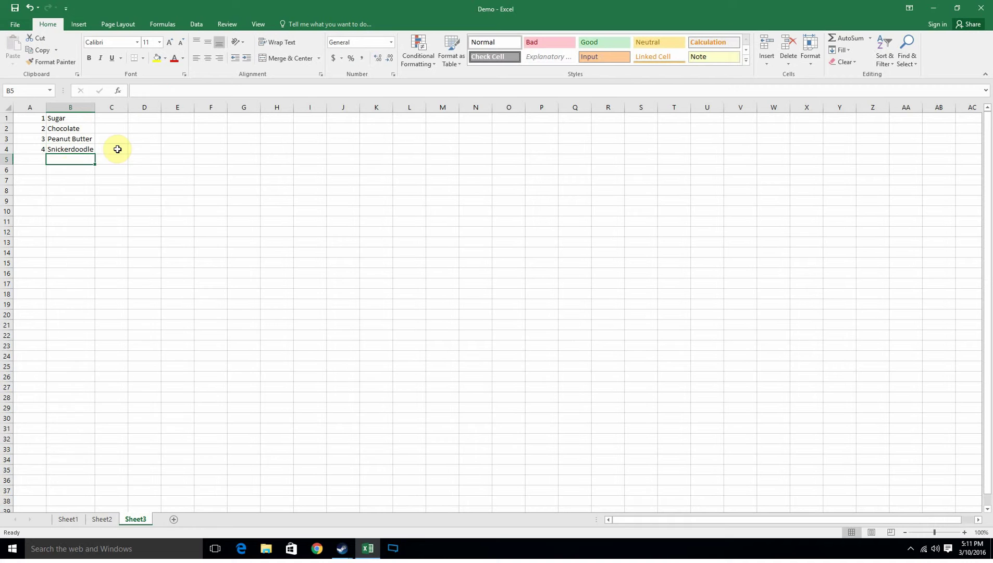
{"action": "left_click", "coordinate": [101, 519]}
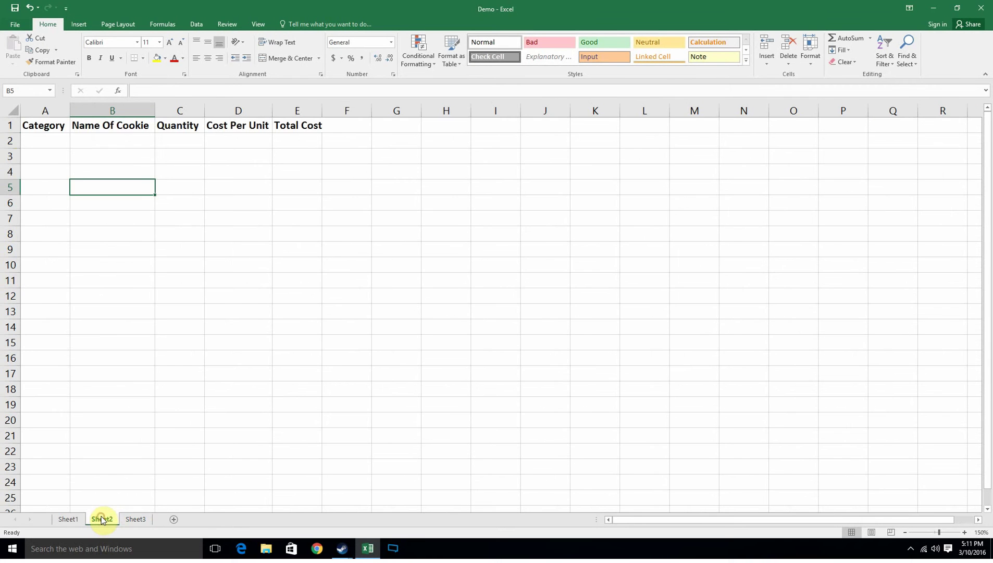
{"action": "left_click", "coordinate": [39, 139]}
{"action": "left_click", "coordinate": [174, 90]}
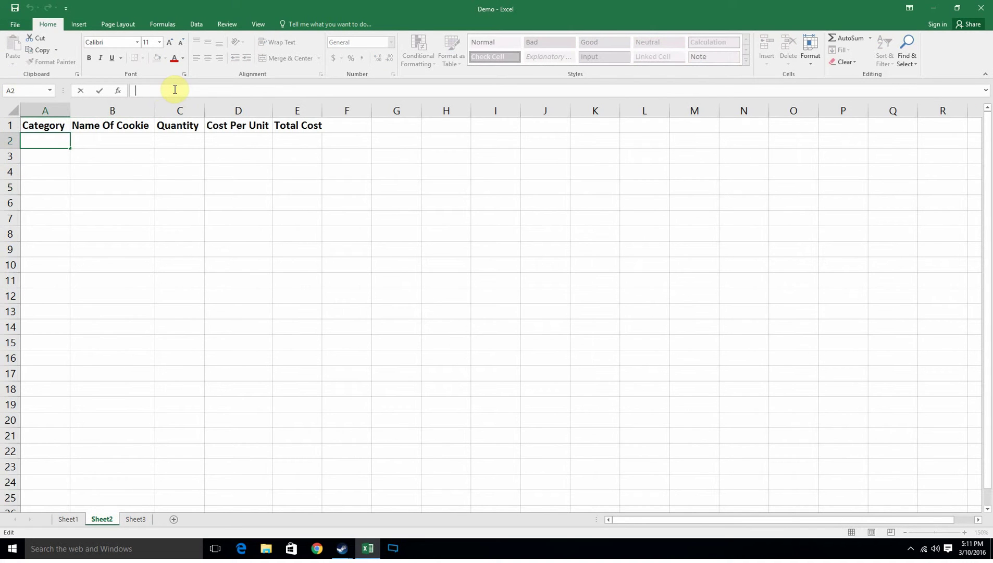
{"action": "left_click", "coordinate": [118, 92]}
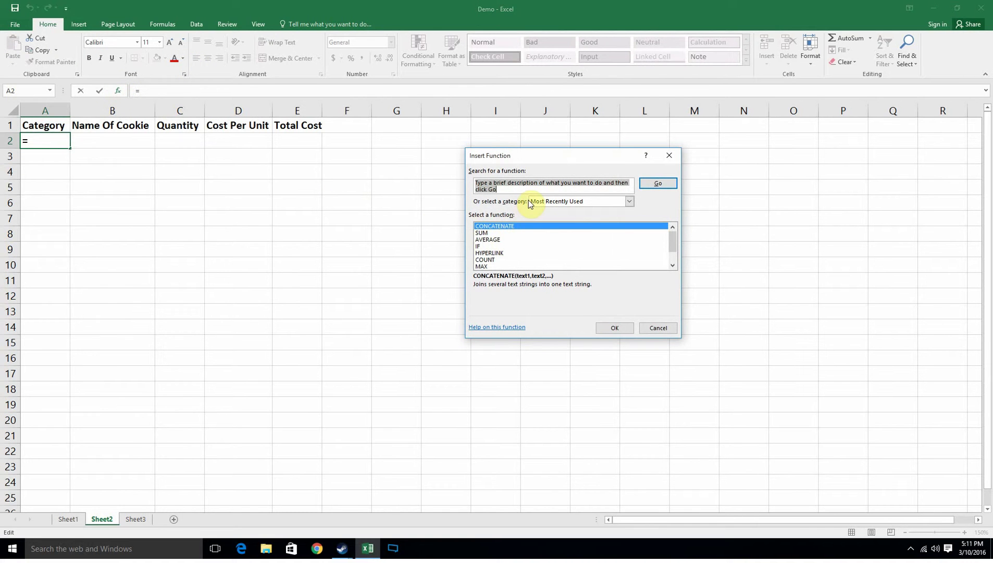
{"action": "type", "text": "vl"}
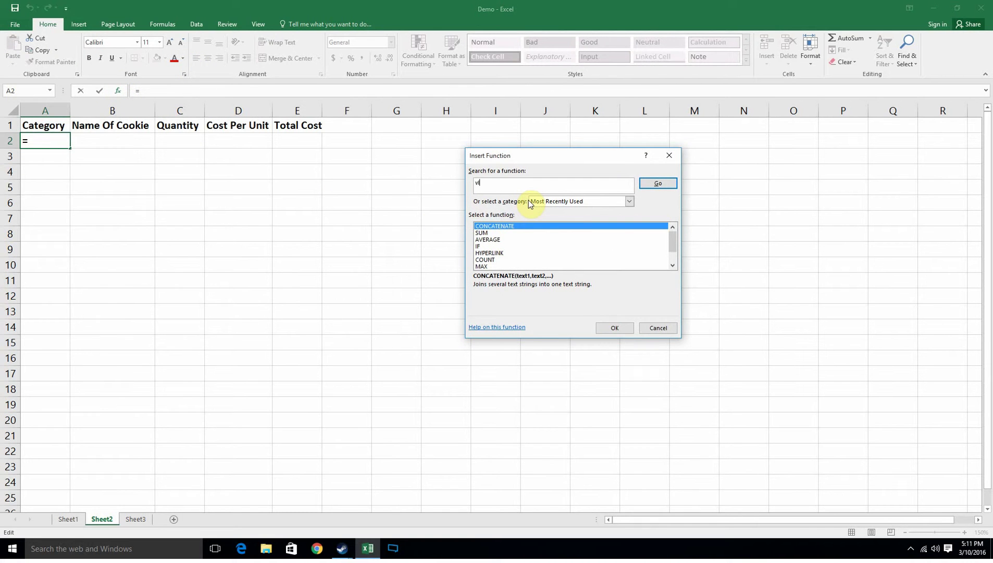
{"action": "type", "text": "ookup"}
{"action": "key", "text": "Return"}
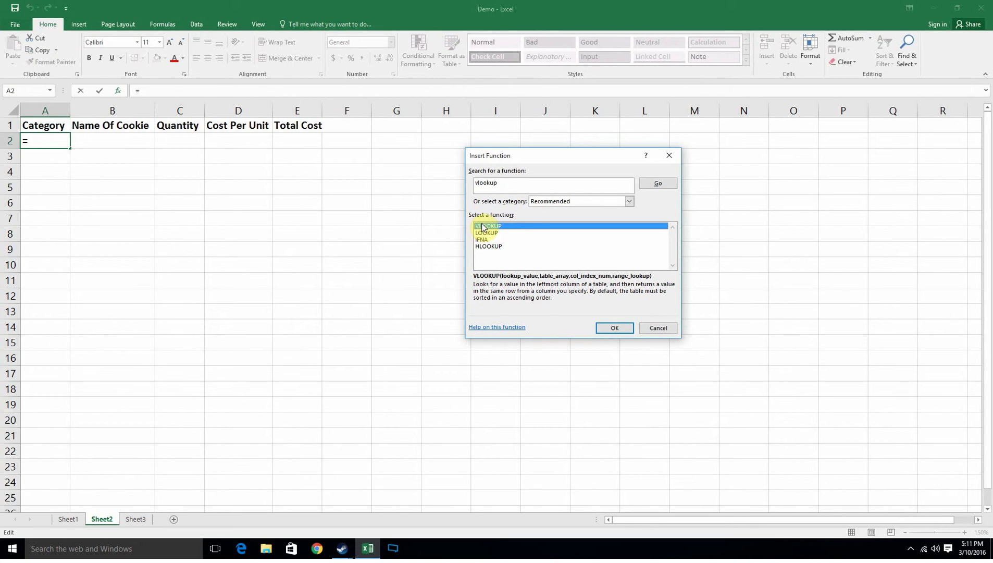
{"action": "double_click", "coordinate": [482, 227]}
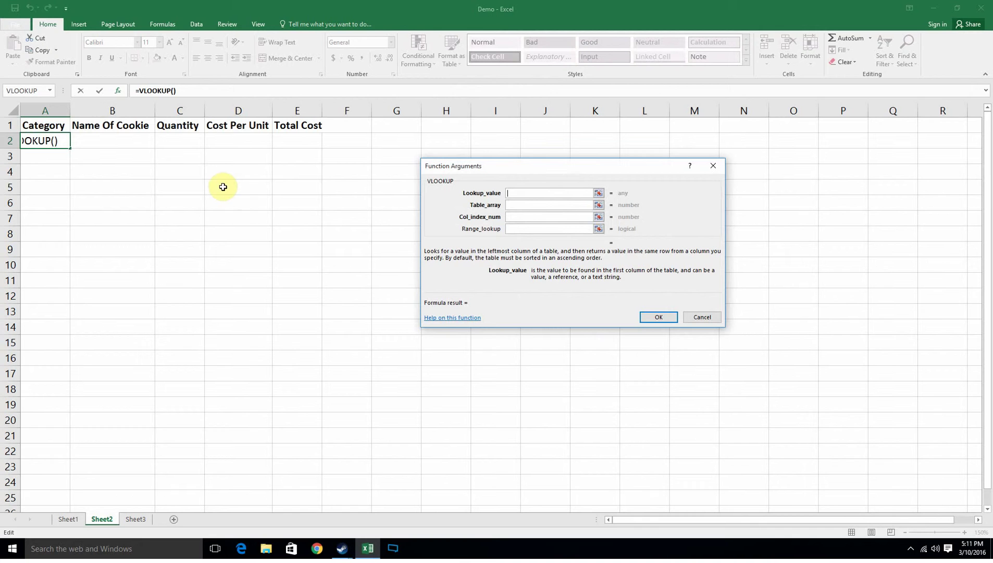
{"action": "left_click", "coordinate": [713, 166]}
In Sheet2 cell B2, start a VLOOKUP function with lookup value A2 and table array Sheet3!A1:B4
{"action": "left_click", "coordinate": [111, 139]}
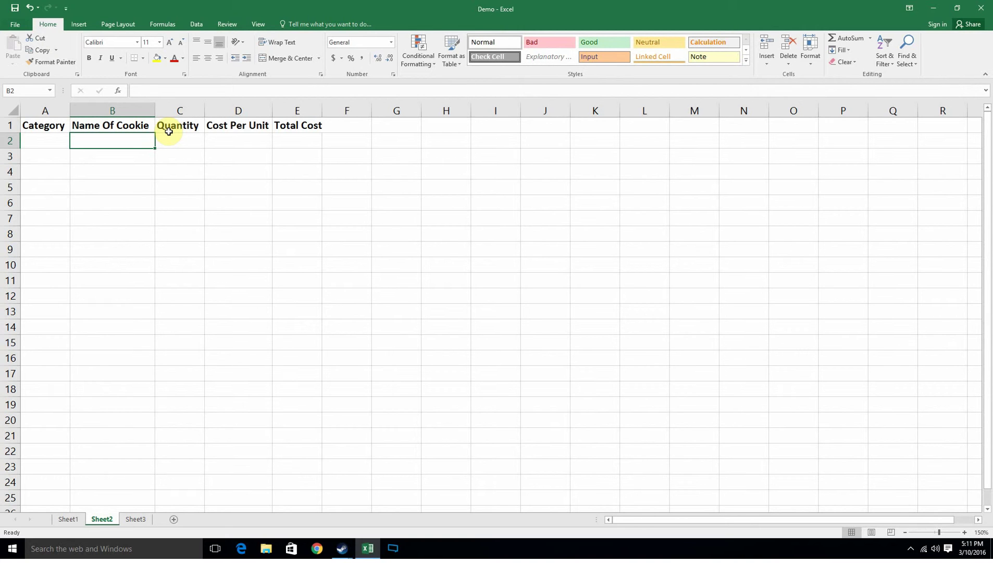
{"action": "left_click", "coordinate": [118, 90]}
{"action": "double_click", "coordinate": [487, 225]}
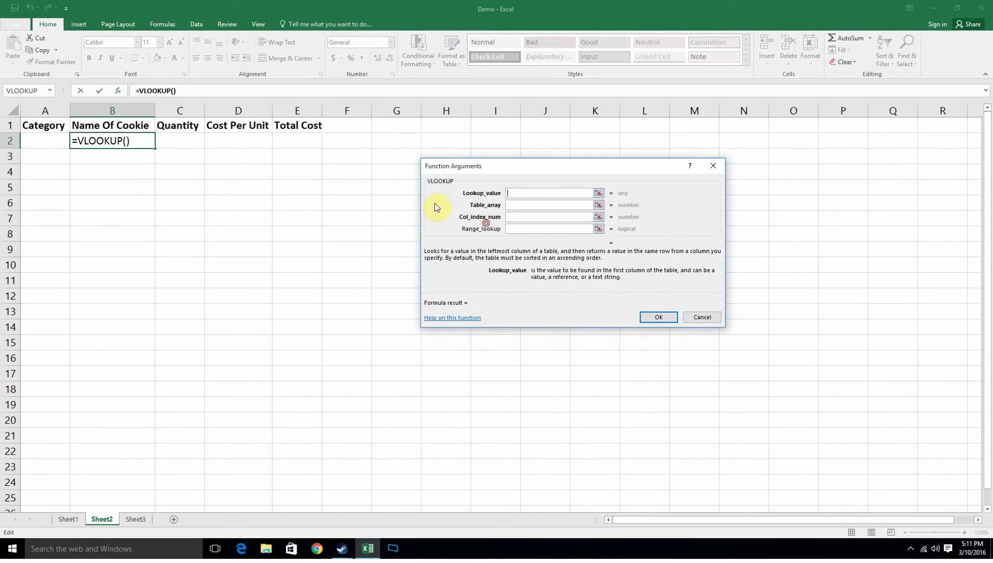
{"action": "left_click", "coordinate": [35, 142]}
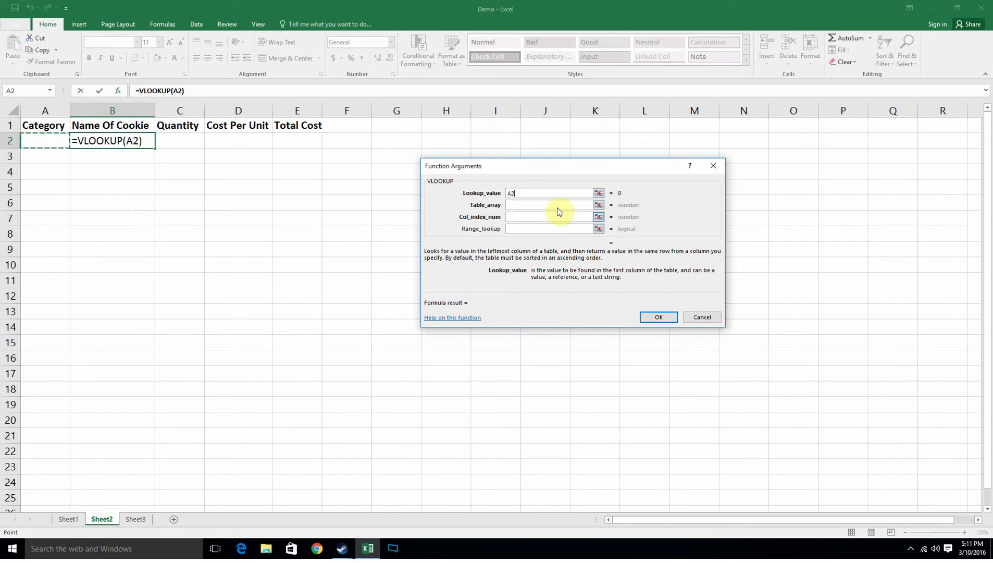
{"action": "left_click", "coordinate": [531, 205]}
{"action": "left_click", "coordinate": [138, 520]}
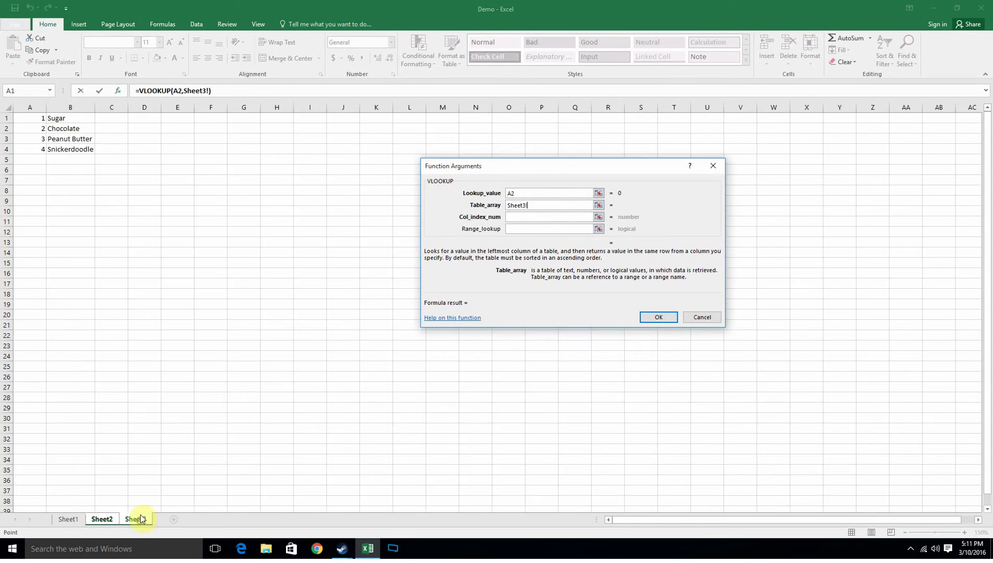
{"action": "left_click_drag", "start_coordinate": [35, 116], "coordinate": [70, 149]}
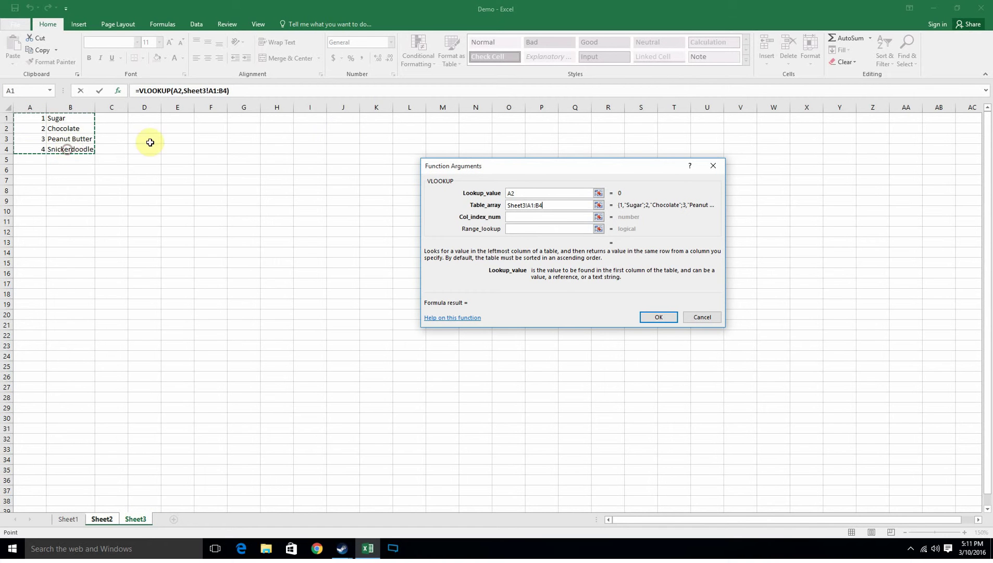
Set the VLOOKUP column index number to 2, leave the range lookup empty, and insert the formula
{"action": "left_click", "coordinate": [520, 219]}
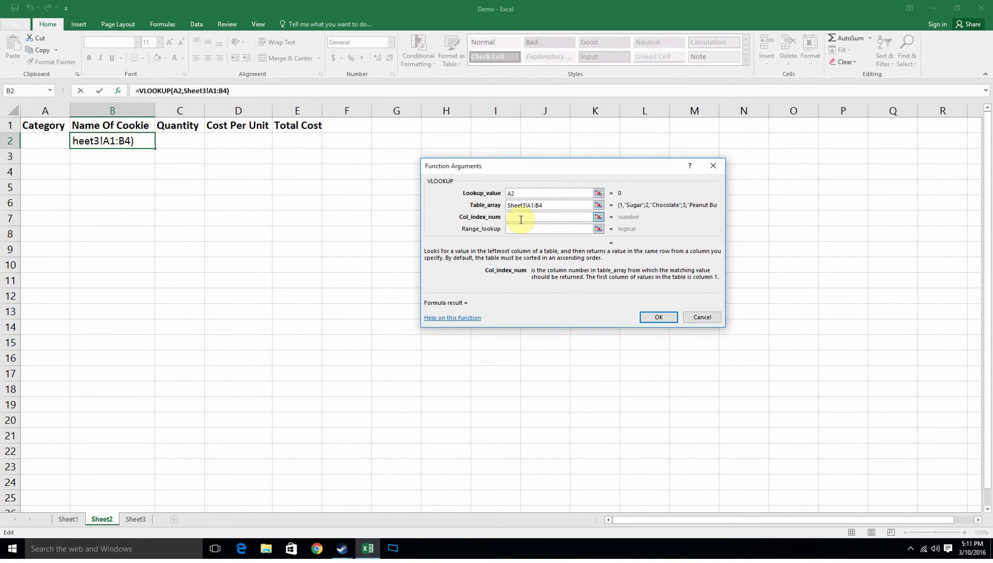
{"action": "type", "text": "2"}
{"action": "left_click", "coordinate": [555, 229]}
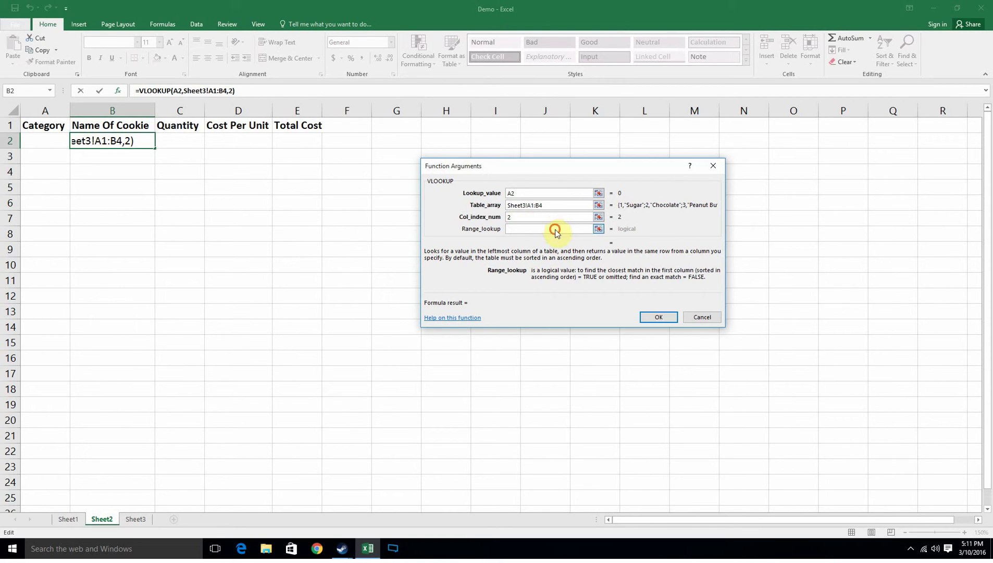
{"action": "left_click", "coordinate": [651, 316]}
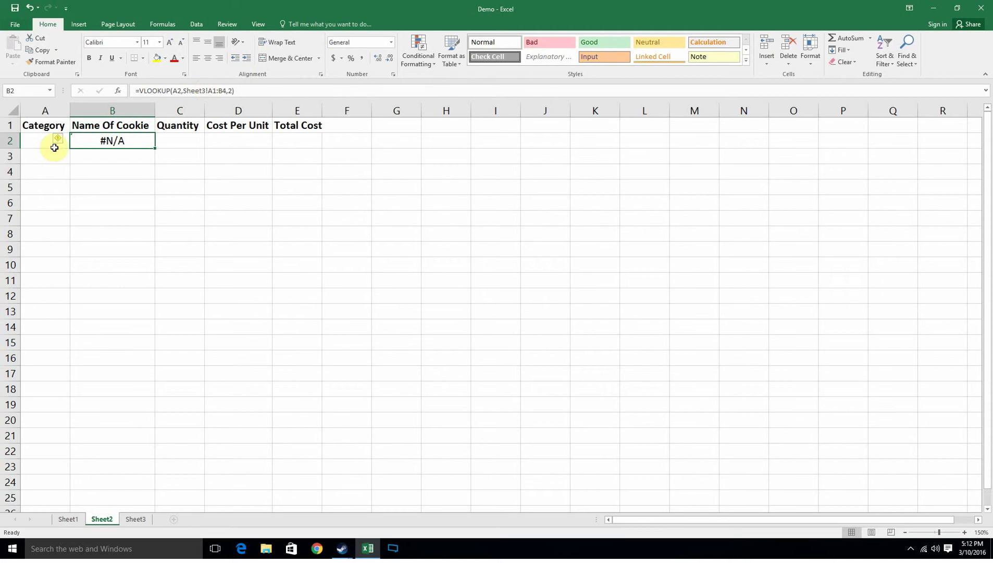
Fill the VLOOKUP formula from B2 down to B5 and check the table references in the copied formulas
{"action": "left_click_drag", "start_coordinate": [156, 148], "coordinate": [147, 197]}
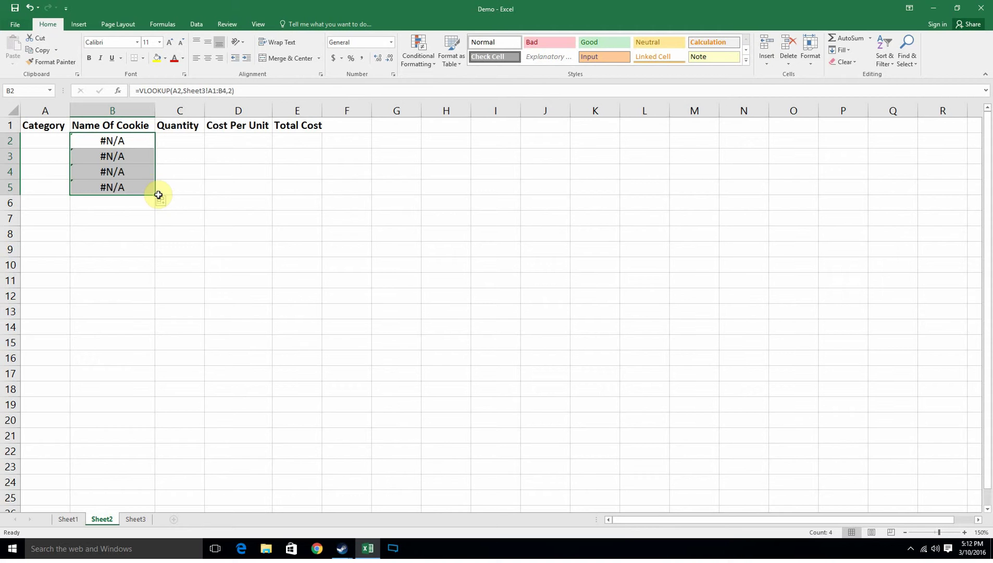
{"action": "left_click", "coordinate": [138, 154]}
{"action": "left_click", "coordinate": [134, 170]}
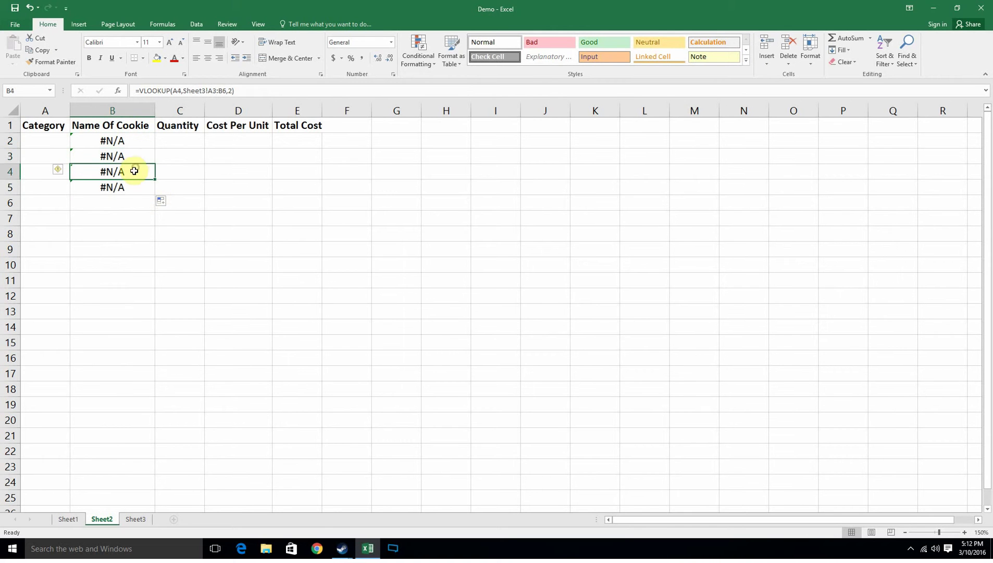
{"action": "left_click", "coordinate": [134, 186]}
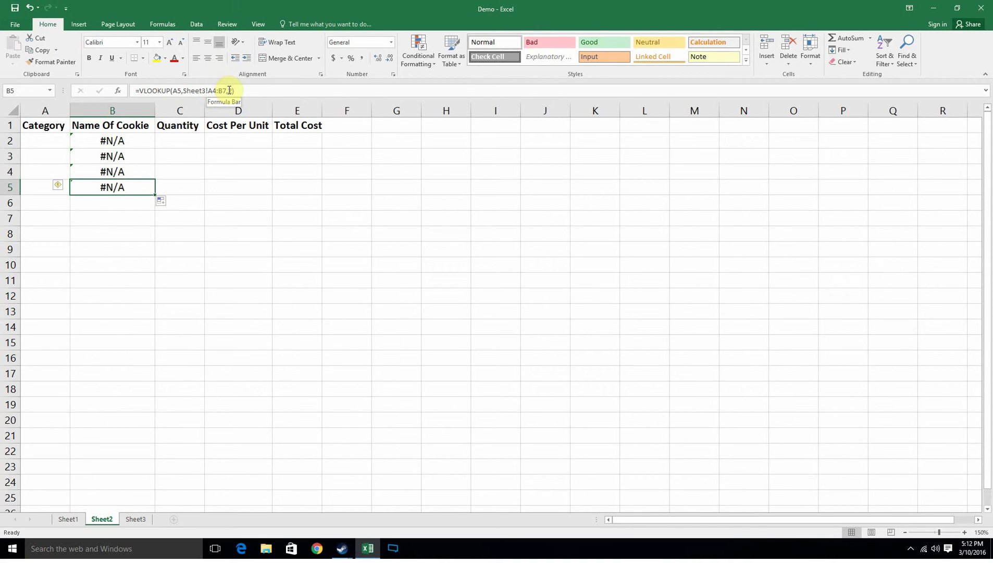
Check the empty cells A5:B7 below the lookup table on Sheet3 and return to Sheet2
{"action": "left_click", "coordinate": [136, 518]}
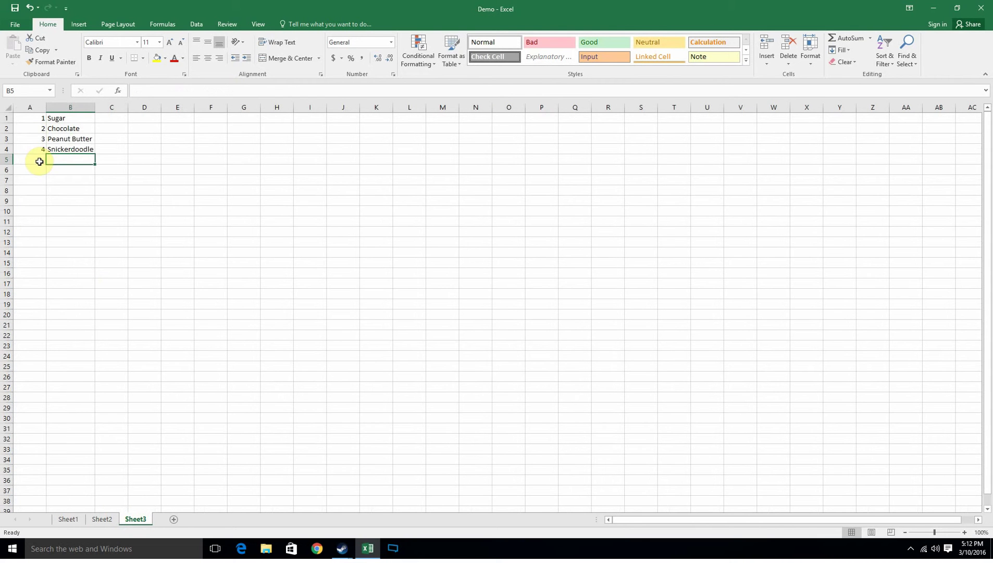
{"action": "left_click_drag", "start_coordinate": [36, 160], "coordinate": [73, 178]}
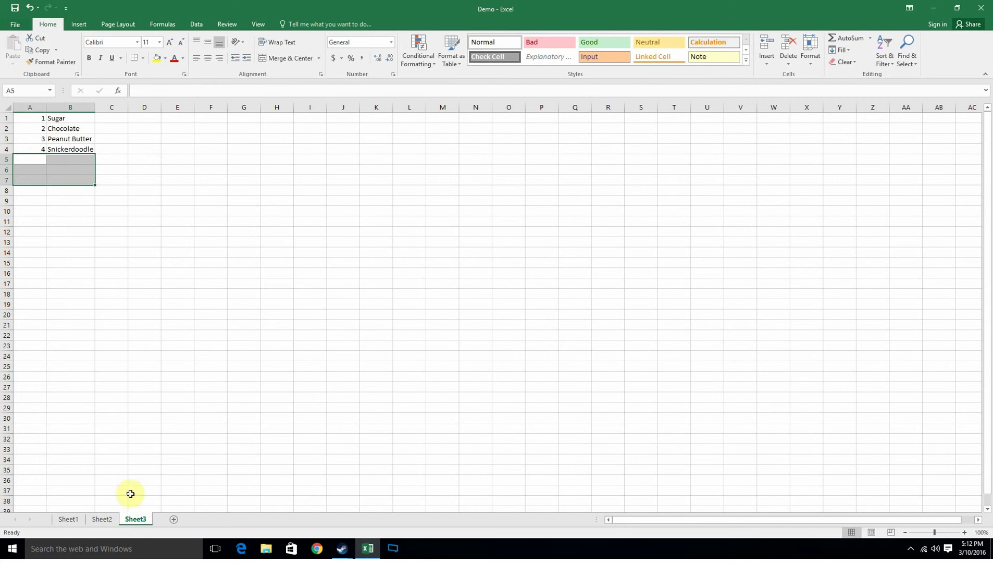
{"action": "left_click", "coordinate": [102, 518]}
Make the table array in B2's VLOOKUP formula absolute, as Sheet3!$A$1:$B$4
{"action": "left_click", "coordinate": [126, 140]}
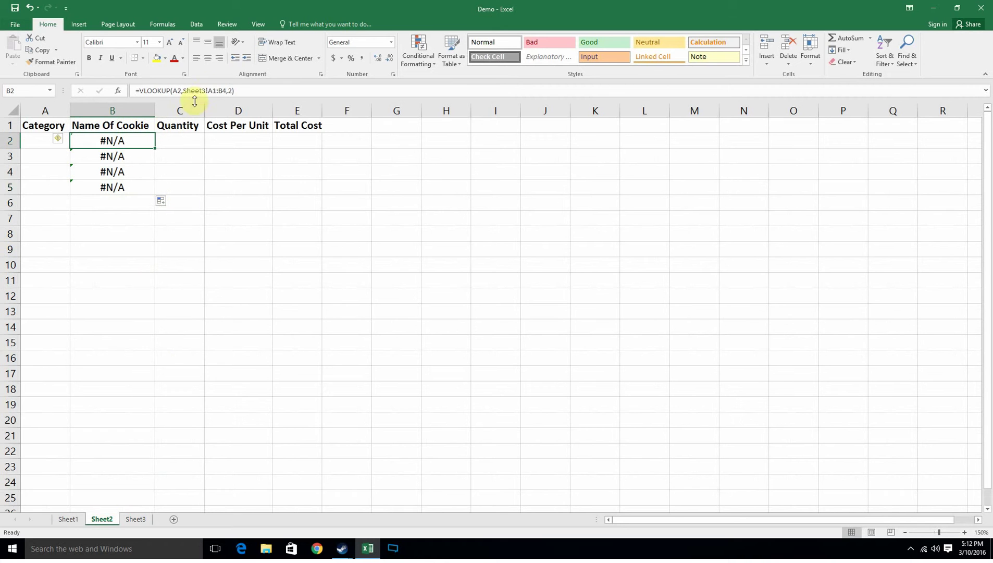
{"action": "left_click", "coordinate": [212, 91]}
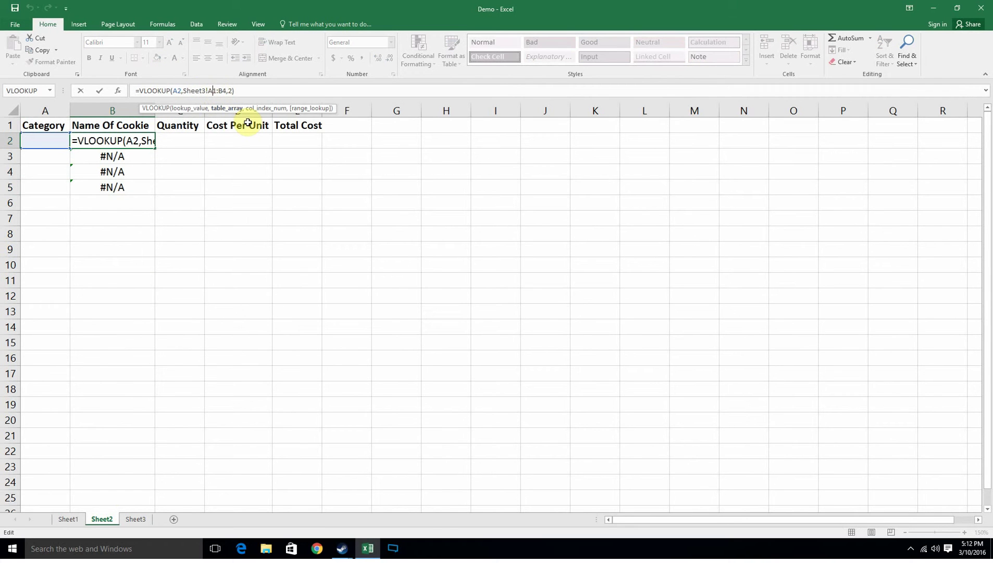
{"action": "key", "text": "Left"}
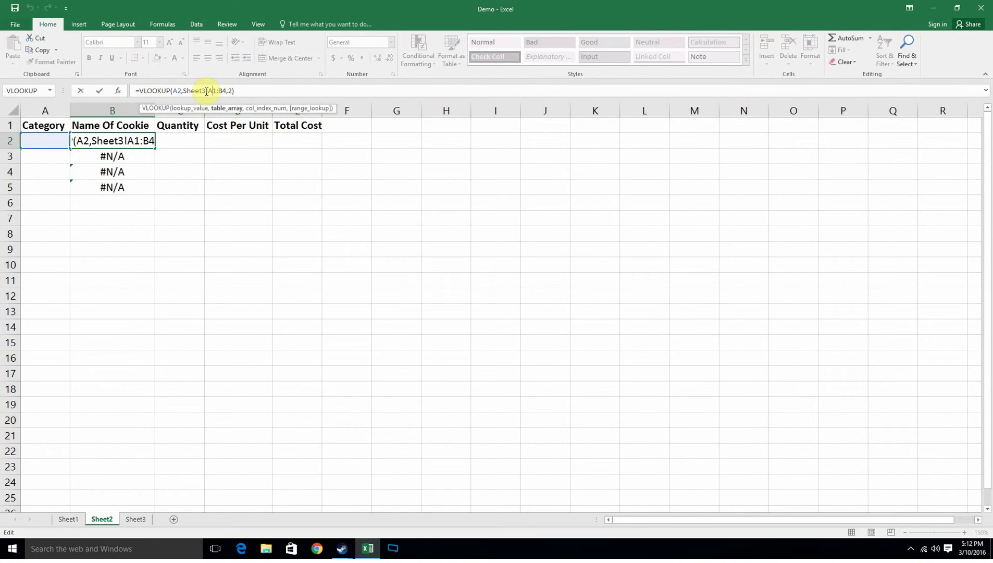
{"action": "type", "text": "$"}
{"action": "left_click", "coordinate": [209, 92]}
{"action": "type", "text": "$"}
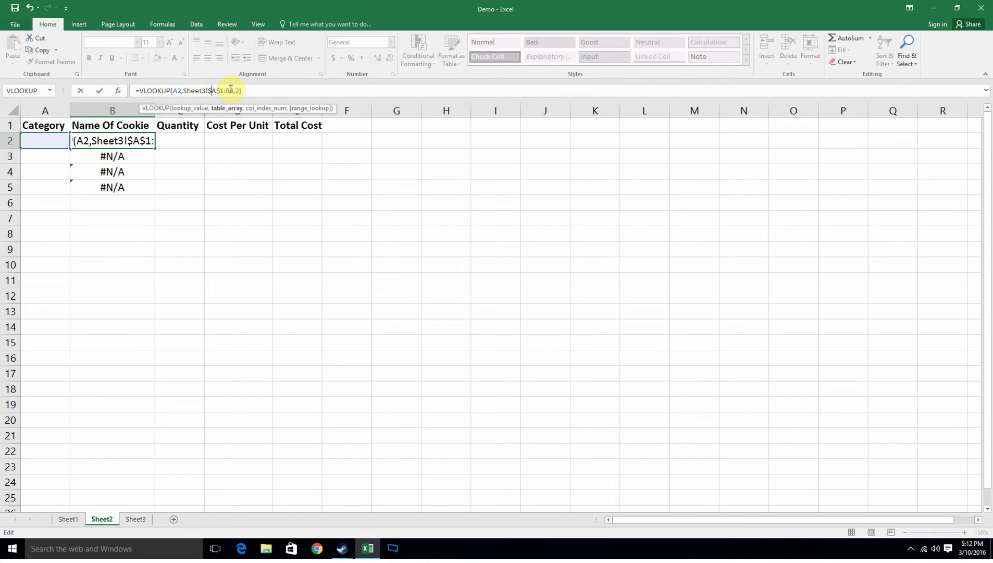
{"action": "left_click", "coordinate": [227, 91]}
{"action": "type", "text": "$"}
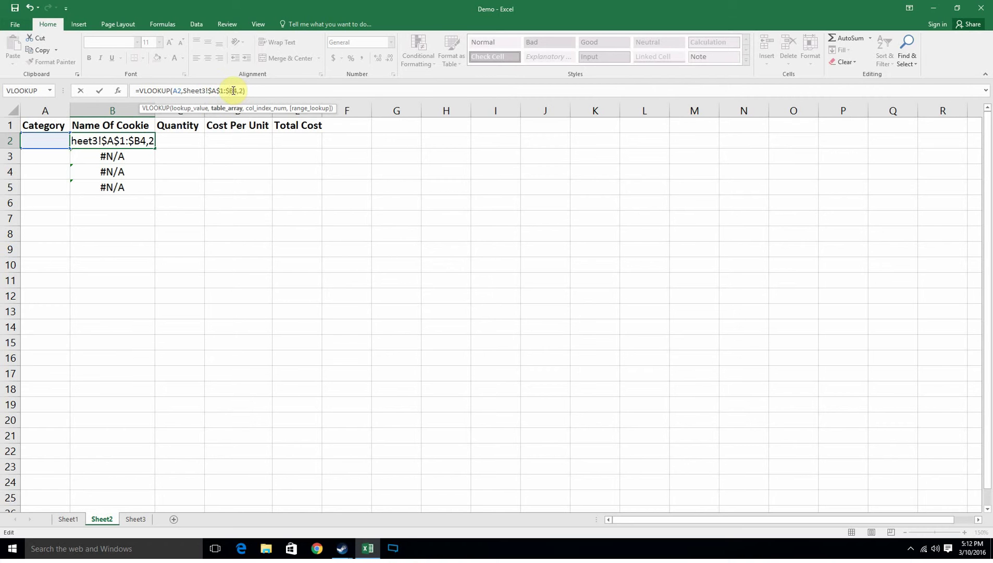
{"action": "left_click", "coordinate": [233, 91]}
{"action": "type", "text": "$"}
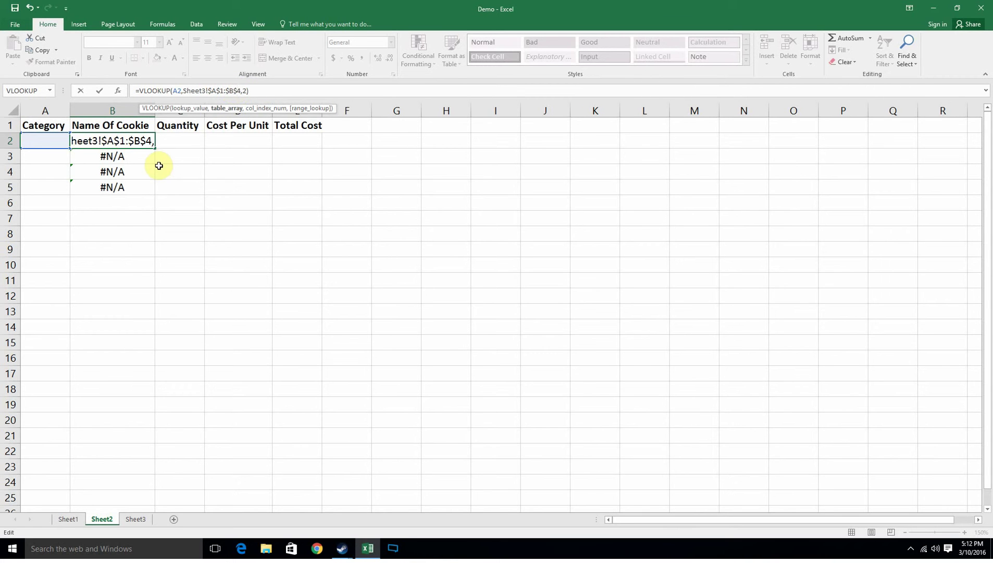
{"action": "key", "text": "Return"}
Fill the corrected VLOOKUP formula from B2 down to B5
{"action": "left_click", "coordinate": [145, 139]}
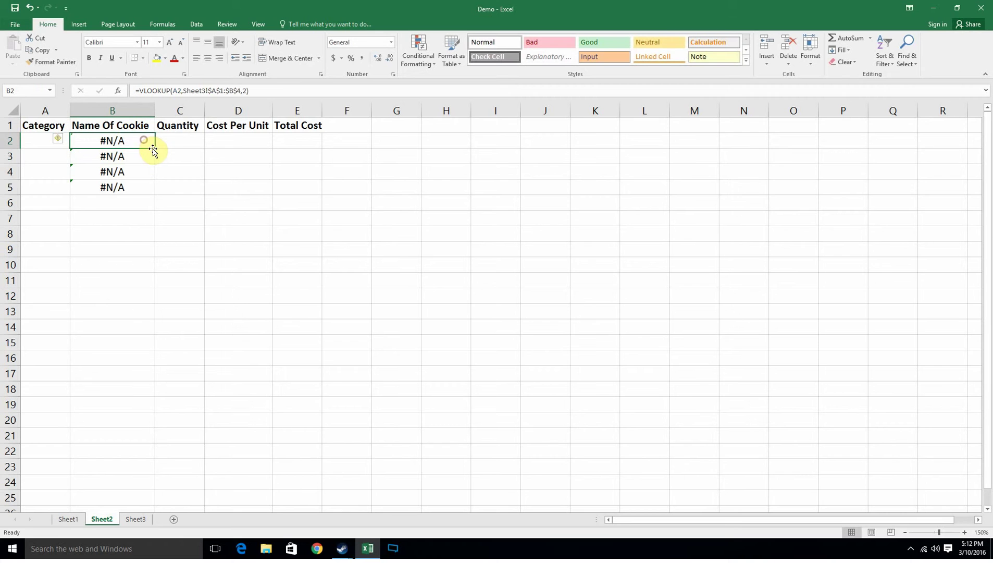
{"action": "left_click_drag", "start_coordinate": [157, 149], "coordinate": [155, 193]}
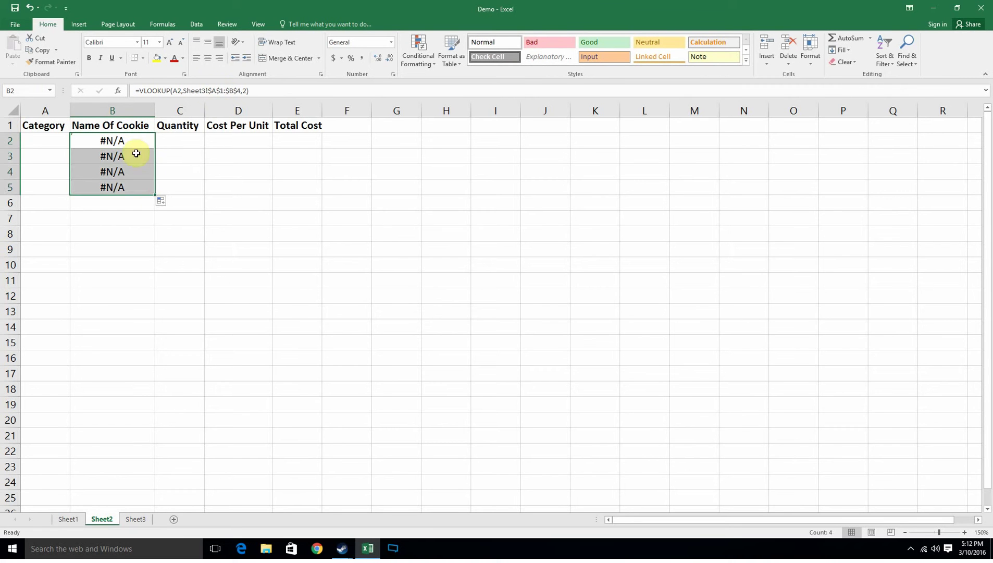
{"action": "left_click", "coordinate": [135, 156]}
Enter the category numbers 3, 2, 1 and 4 in cells A2 to A5
{"action": "left_click", "coordinate": [67, 135]}
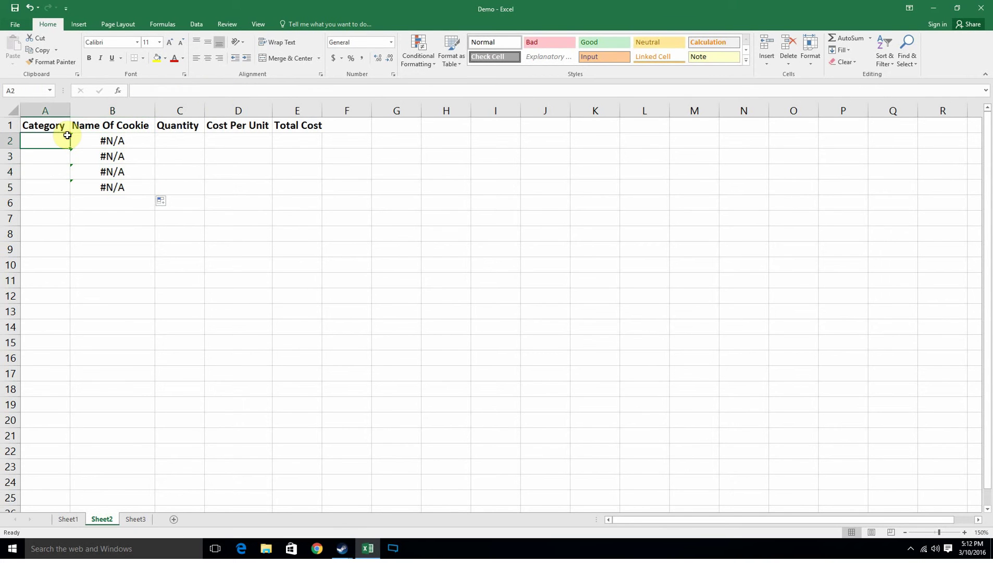
{"action": "type", "text": "3"}
{"action": "key", "text": "Return"}
{"action": "type", "text": "2"}
{"action": "key", "text": "Return"}
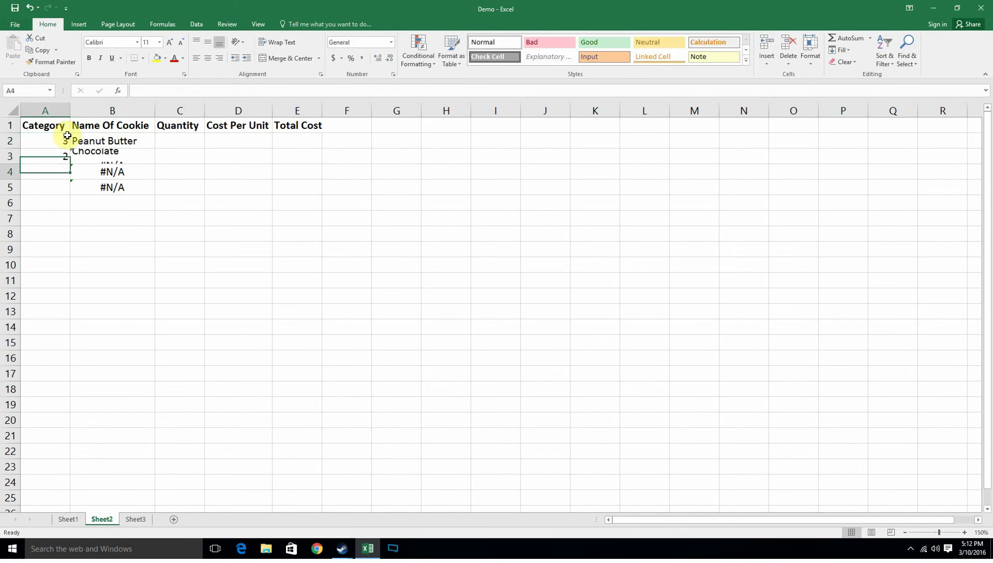
{"action": "type", "text": "1"}
{"action": "key", "text": "Return"}
{"action": "type", "text": "4"}
{"action": "key", "text": "Return"}
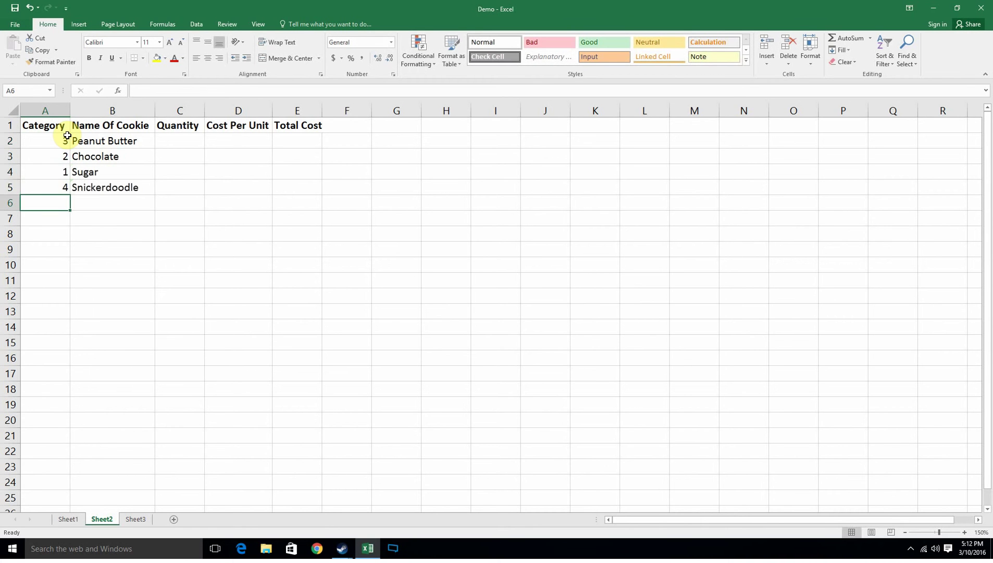
Test the lookup by changing the category in A3 to 1 and to 3, and restore it to 2
{"action": "key", "text": "Right"}
{"action": "key", "text": "Up"}
{"action": "key", "text": "Up"}
{"action": "key", "text": "Up"}
{"action": "key", "text": "Up"}
{"action": "key", "text": "Down"}
{"action": "key", "text": "Down"}
{"action": "key", "text": "Left"}
{"action": "key", "text": "Up"}
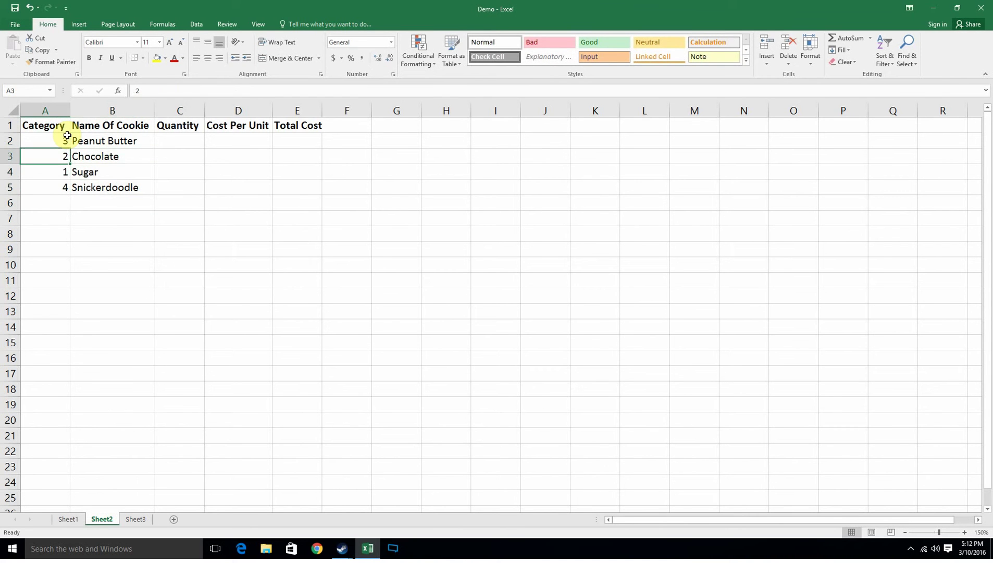
{"action": "type", "text": "1"}
{"action": "key", "text": "Up"}
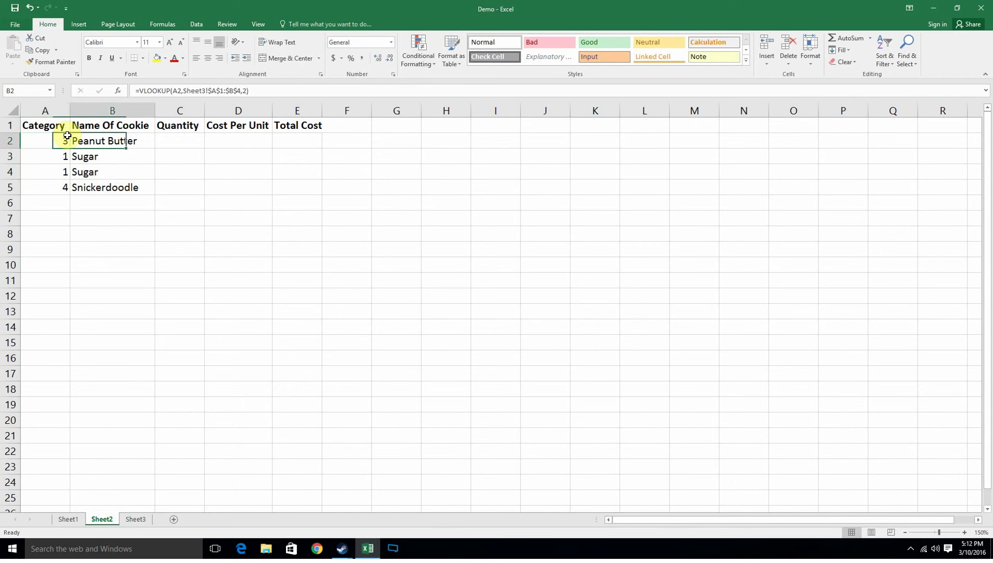
{"action": "key", "text": "Down"}
{"action": "type", "text": "2"}
{"action": "key", "text": "Return"}
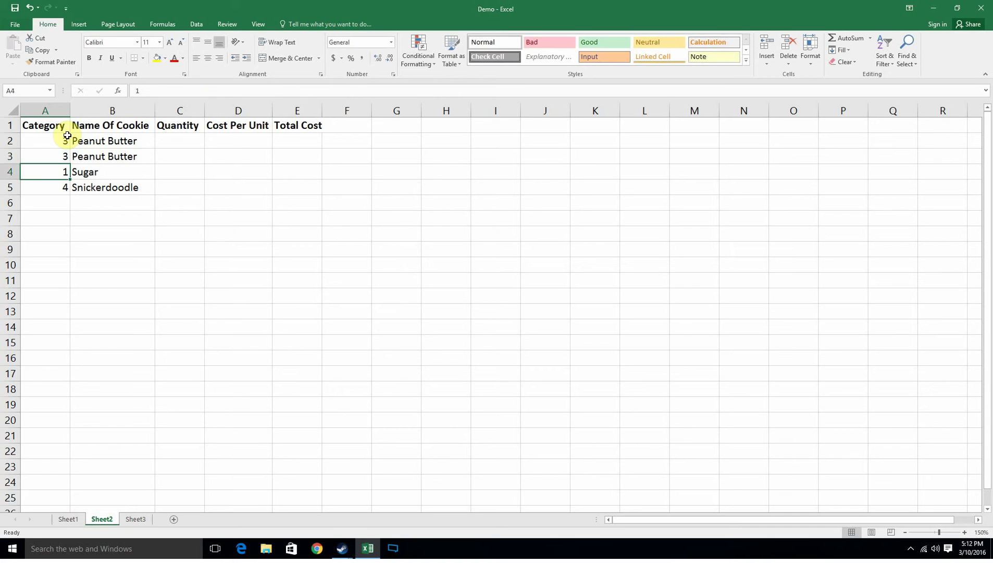
{"action": "key", "text": "Right"}
{"action": "key", "text": "Left"}
{"action": "key", "text": "Up"}
{"action": "key", "text": "Down"}
{"action": "key", "text": "Right"}
{"action": "key", "text": "Right"}
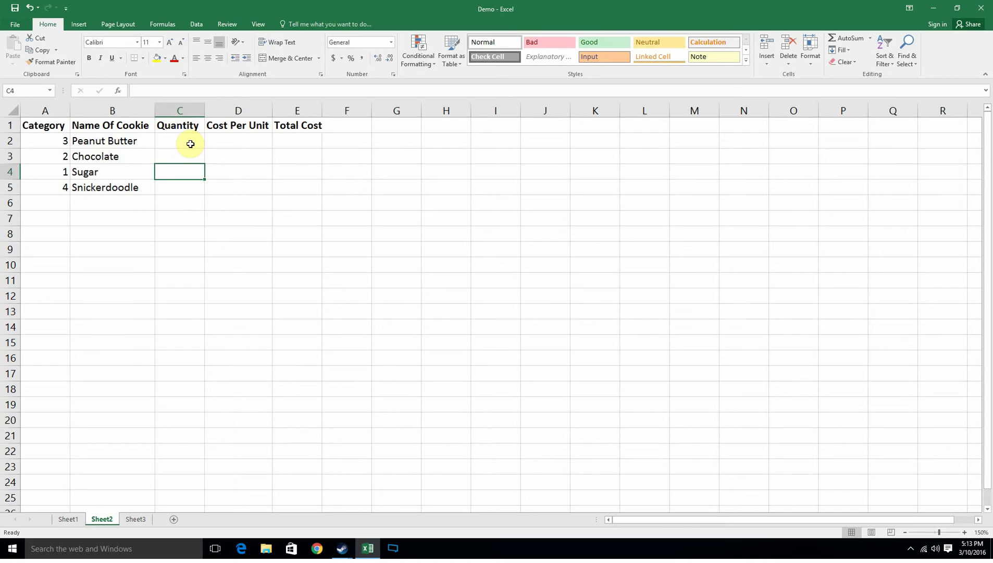
{"action": "left_click_drag", "start_coordinate": [59, 142], "coordinate": [108, 191]}
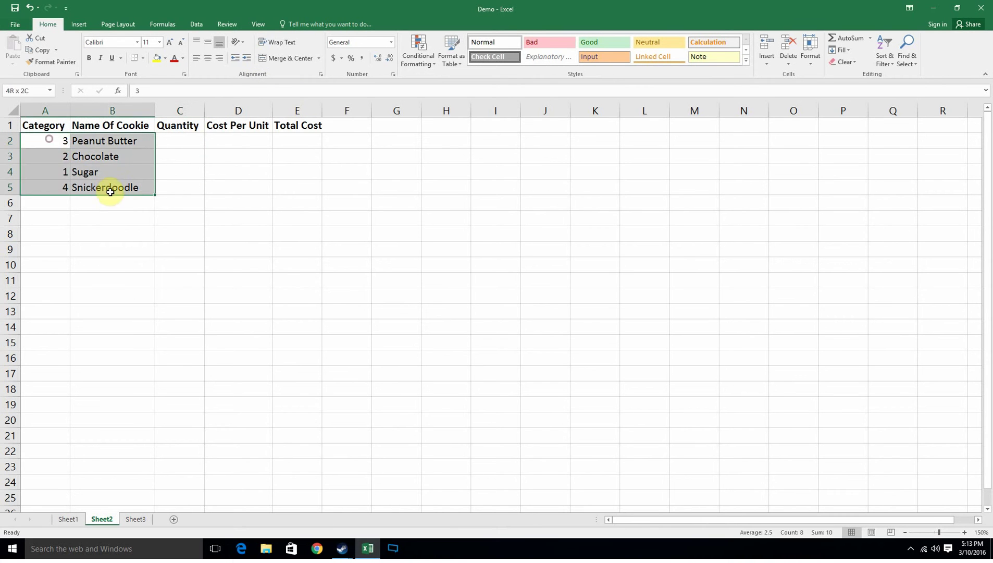
{"action": "left_click", "coordinate": [122, 224]}
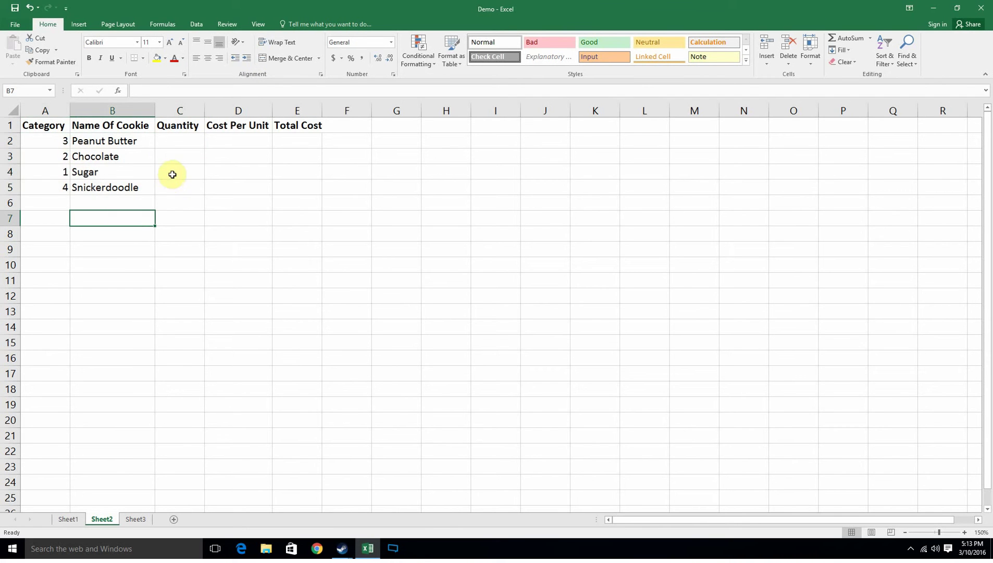
Enter the quantities 2 in C2, 4 in C3, 23 in C4 and 5 in C5
{"action": "left_click", "coordinate": [183, 142]}
{"action": "type", "text": "2"}
{"action": "left_click", "coordinate": [182, 158]}
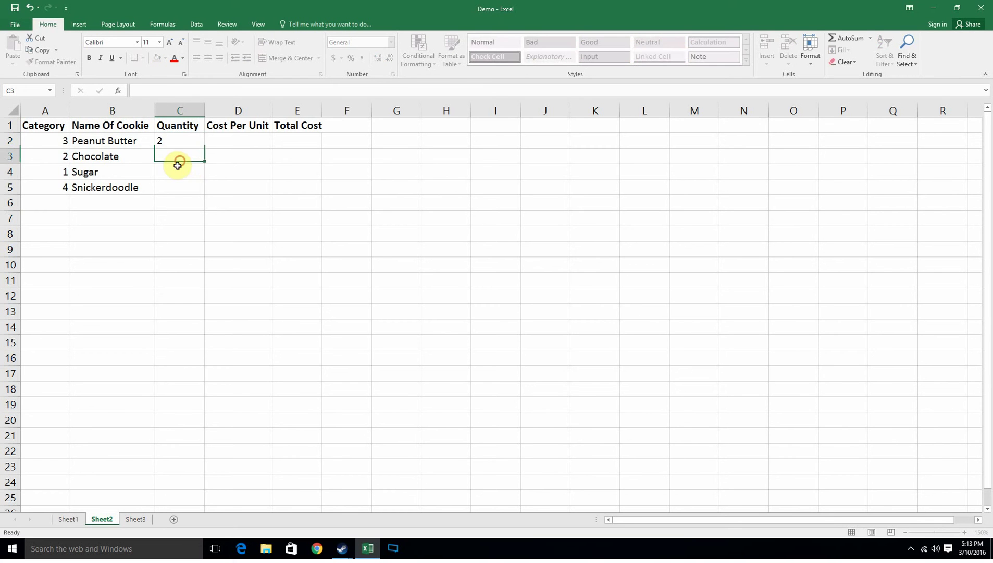
{"action": "type", "text": "4"}
{"action": "left_click", "coordinate": [175, 186]}
{"action": "type", "text": "5"}
{"action": "left_click", "coordinate": [195, 175]}
{"action": "type", "text": "23"}
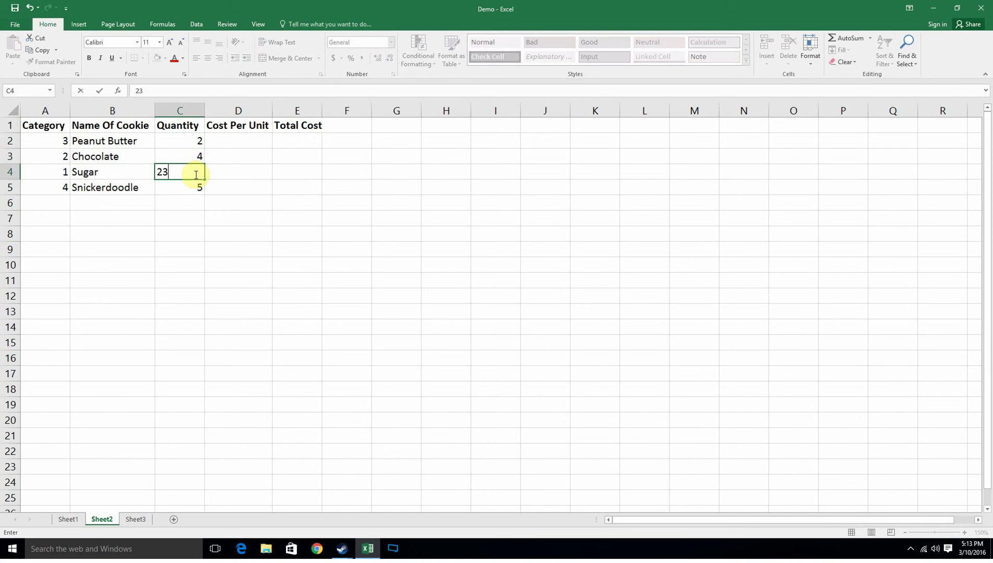
{"action": "left_click_drag", "start_coordinate": [186, 223], "coordinate": [186, 235]}
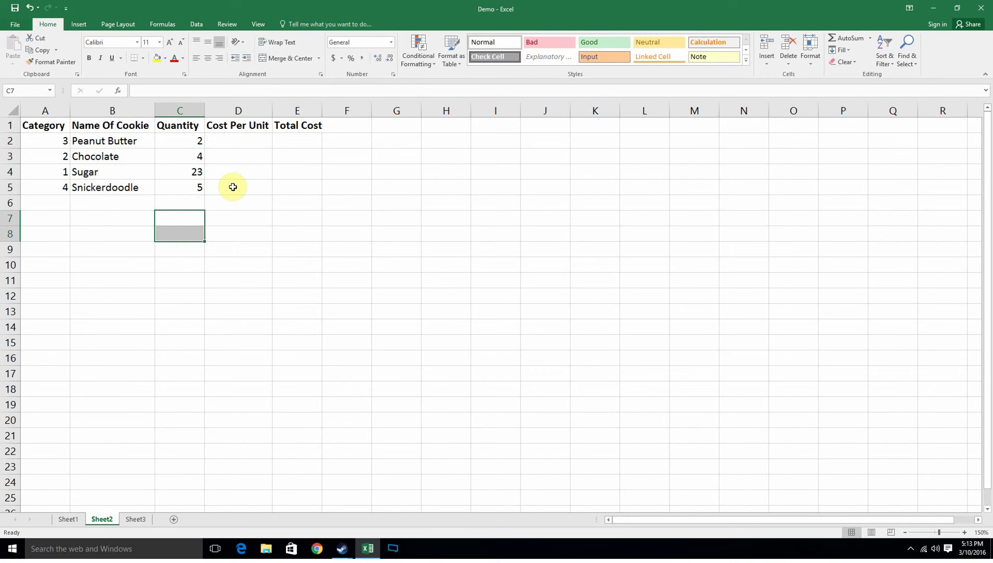
{"action": "left_click_drag", "start_coordinate": [53, 139], "coordinate": [58, 186]}
{"action": "left_click", "coordinate": [129, 147]}
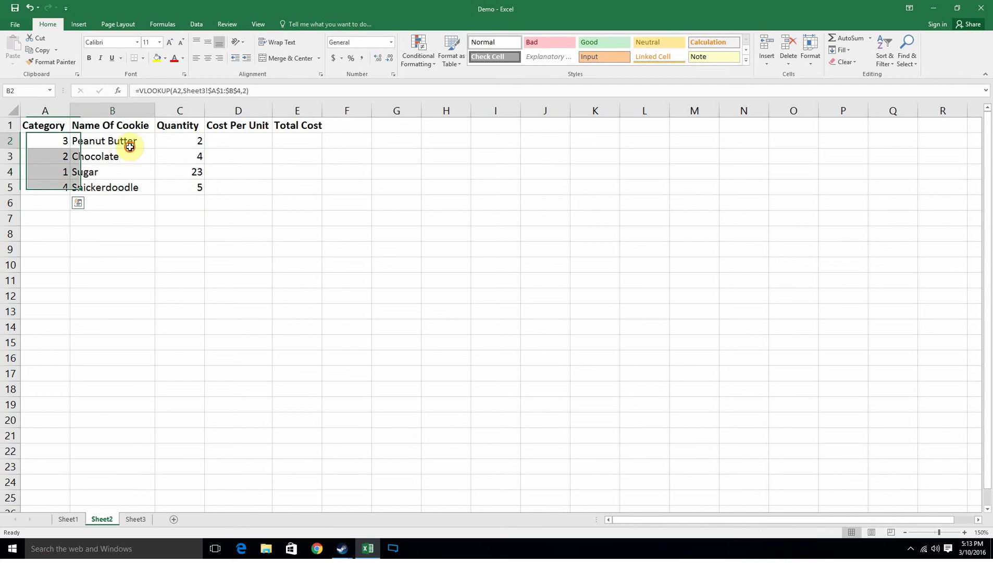
{"action": "left_click", "coordinate": [125, 187]}
{"action": "left_click_drag", "start_coordinate": [189, 143], "coordinate": [195, 191]}
{"action": "left_click", "coordinate": [205, 225]}
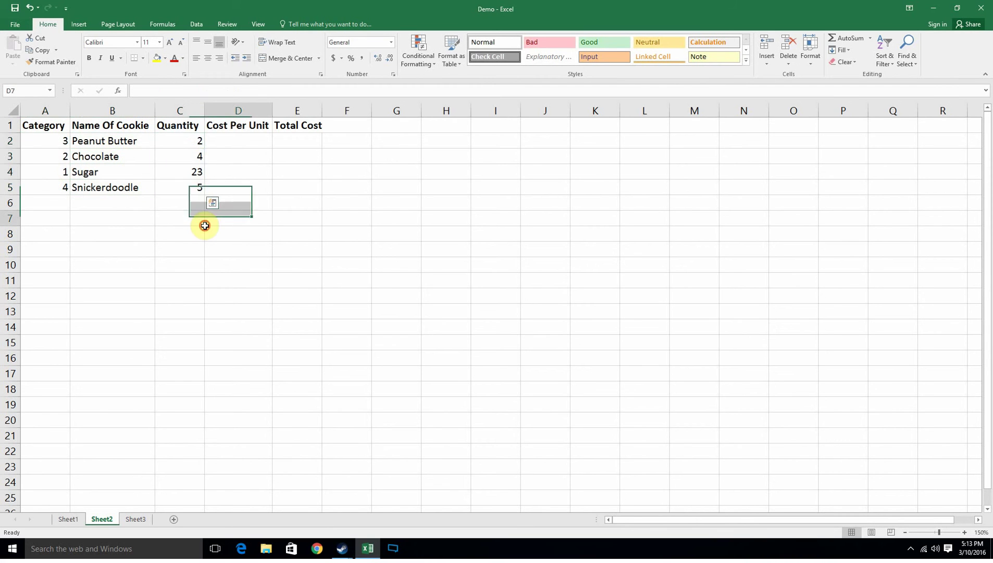
{"action": "left_click_drag", "start_coordinate": [244, 137], "coordinate": [288, 184]}
{"action": "left_click", "coordinate": [263, 214]}
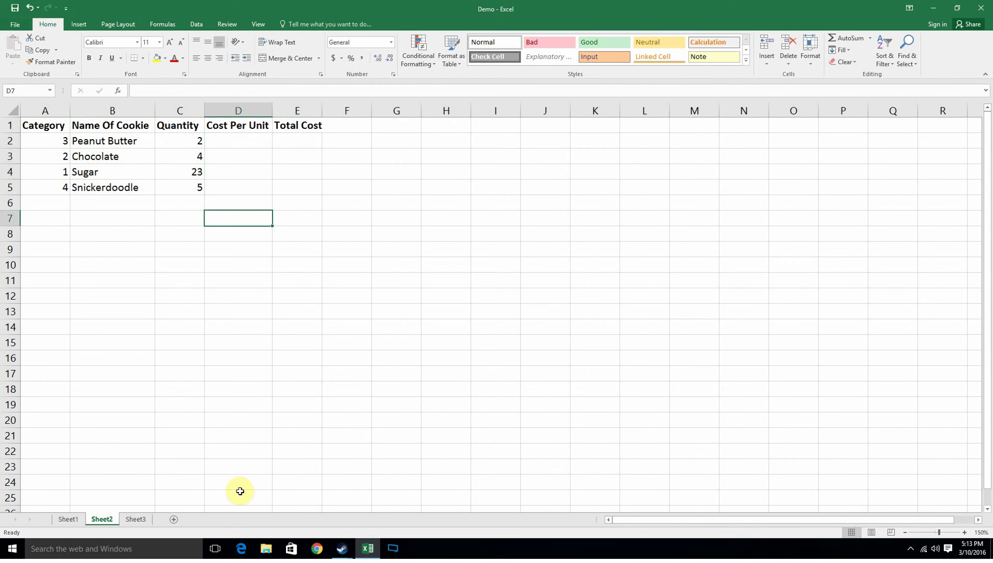
Add unit costs to the Sheet3 lookup table: 2.50, 1, 1.25 and 0.5 in cells C1 to C4
{"action": "left_click", "coordinate": [135, 519]}
{"action": "left_click", "coordinate": [112, 118]}
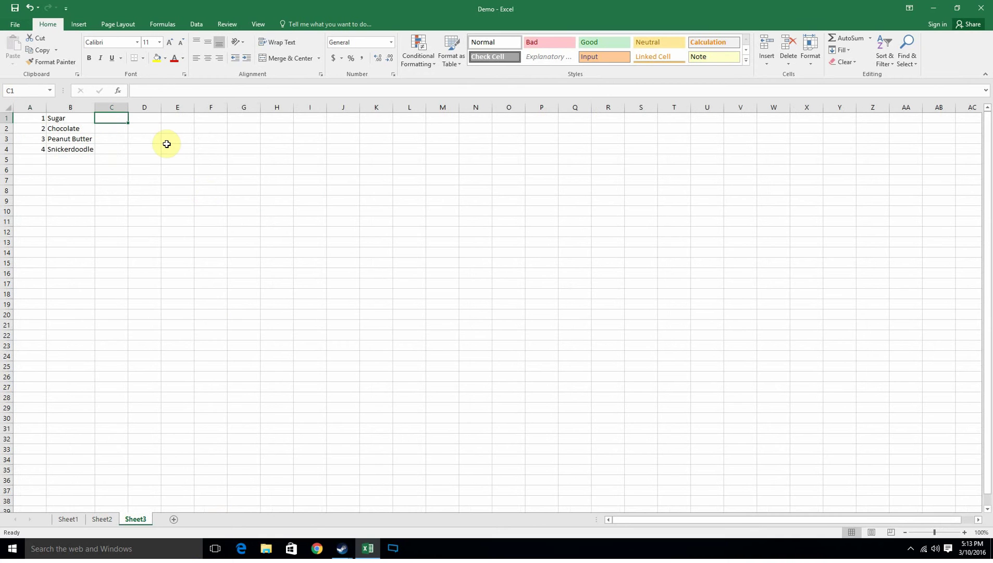
{"action": "type", "text": "2.50"}
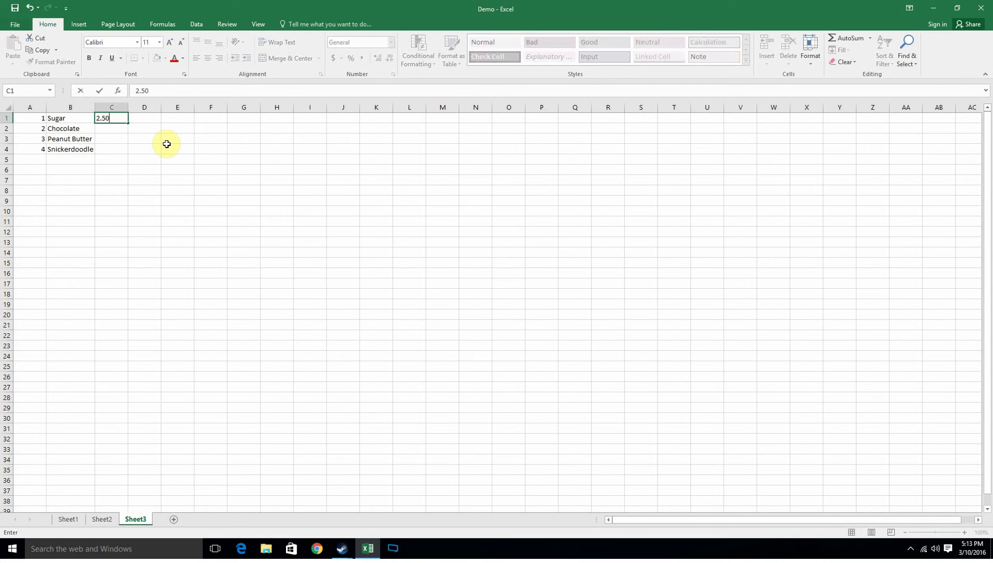
{"action": "key", "text": "Return"}
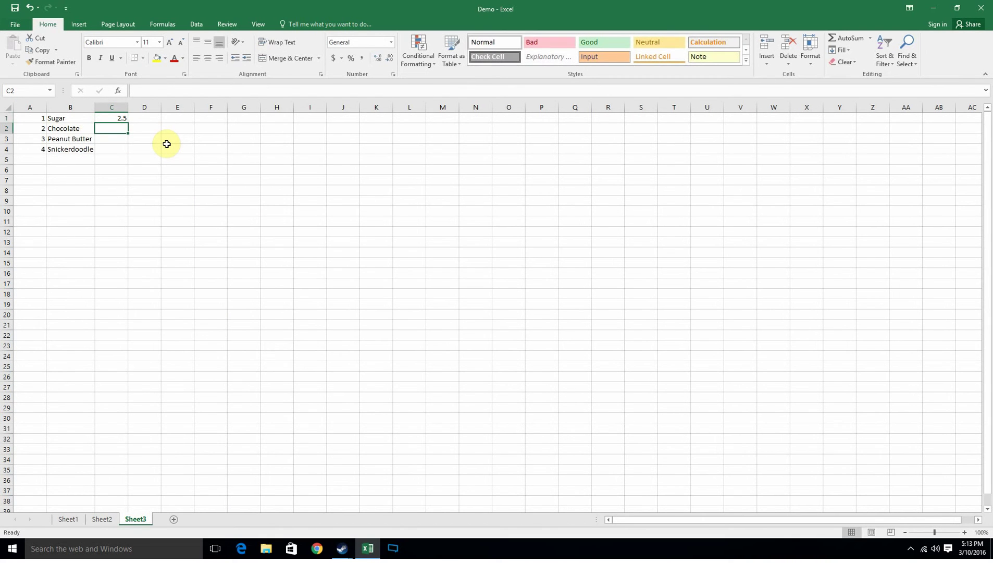
{"action": "type", "text": "1"}
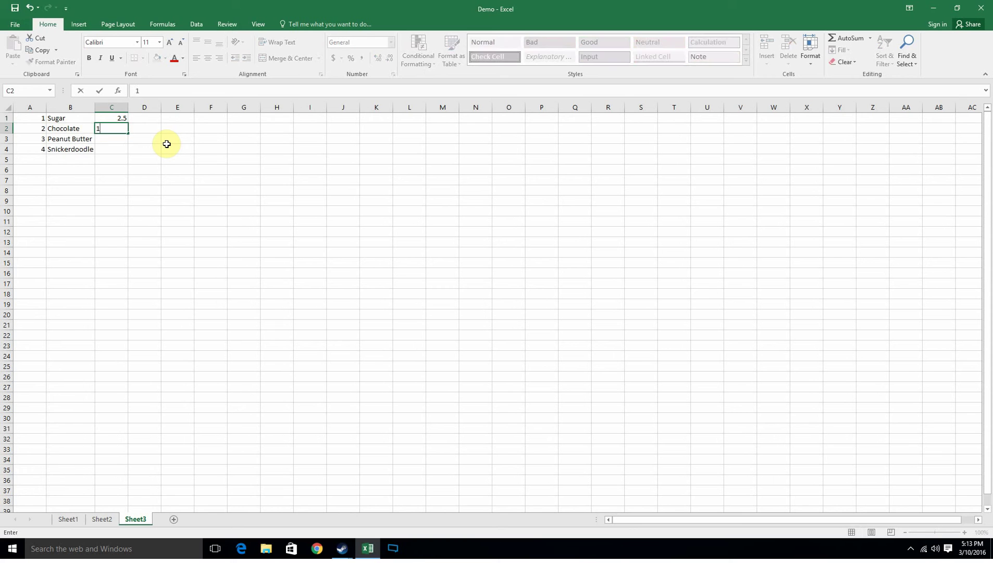
{"action": "key", "text": "Return"}
{"action": "type", "text": "1.25"}
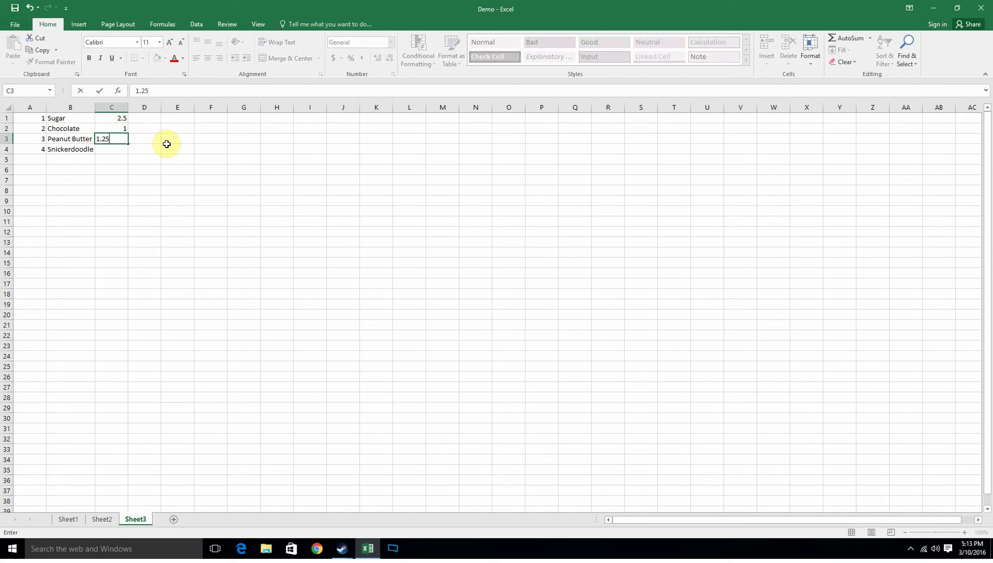
{"action": "key", "text": "Return"}
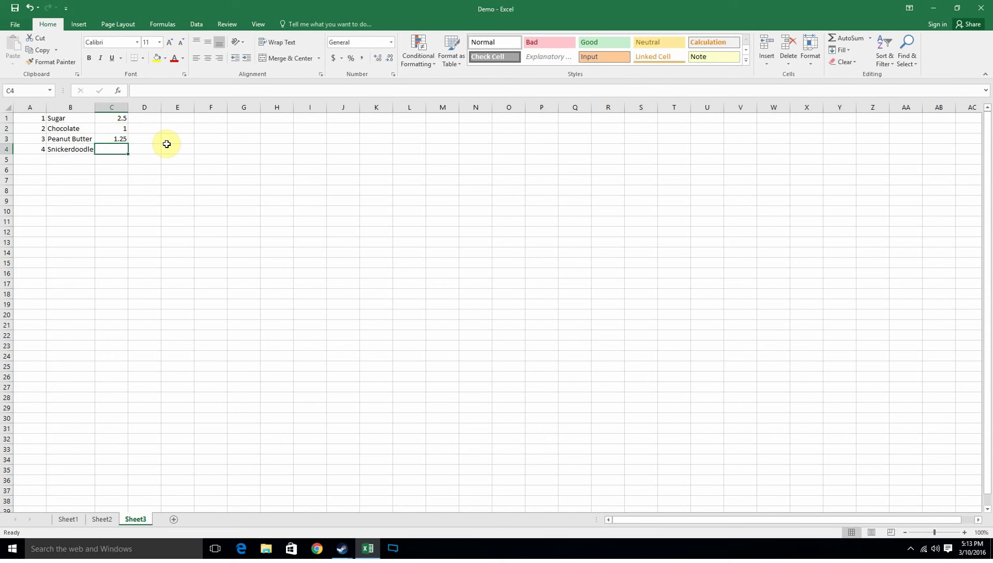
{"action": "type", "text": "0.5"}
{"action": "key", "text": "Return"}
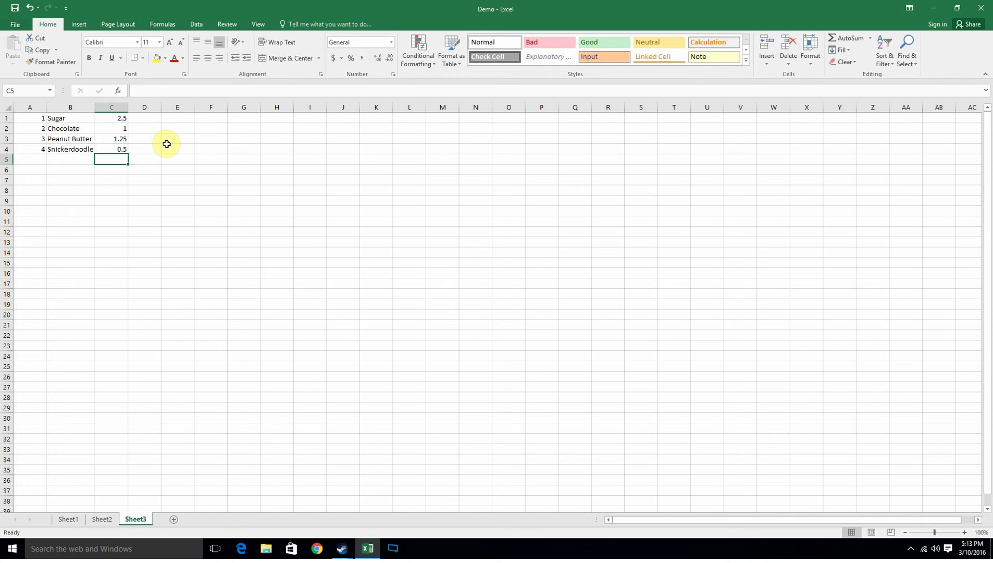
Start a VLOOKUP function in cell D2 of Sheet2 with A2 as the lookup value
{"action": "left_click", "coordinate": [104, 519]}
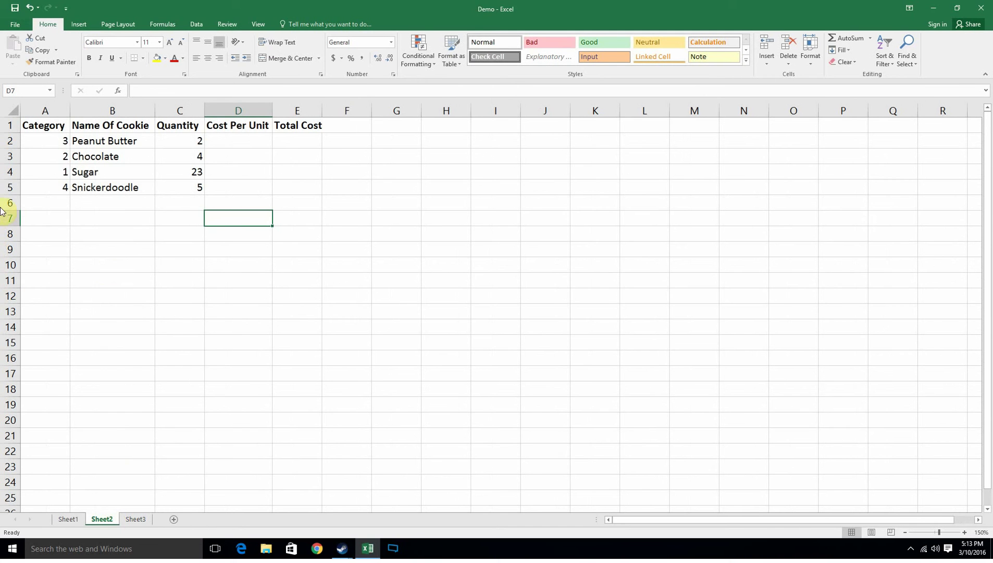
{"action": "left_click", "coordinate": [252, 142]}
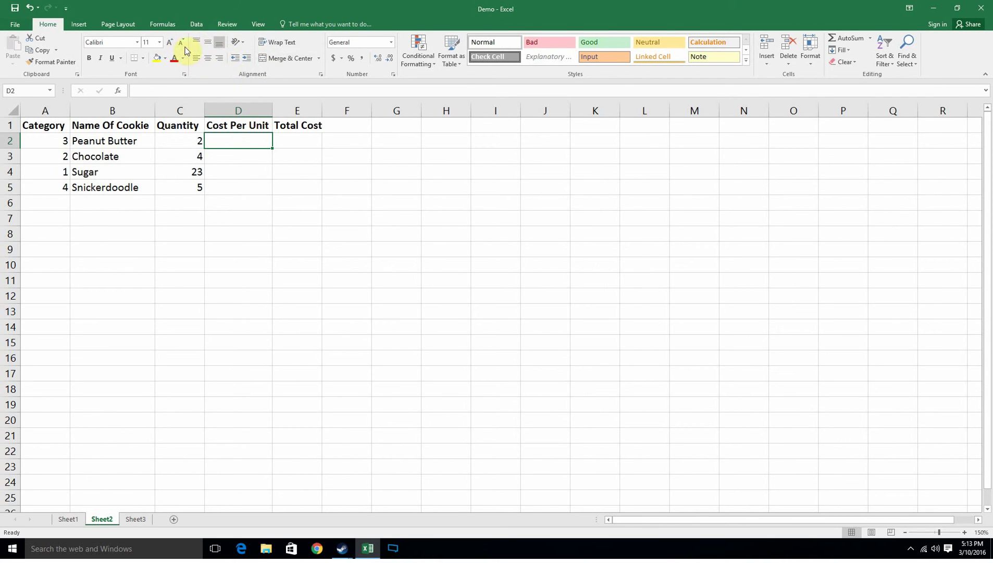
{"action": "left_click", "coordinate": [162, 24]}
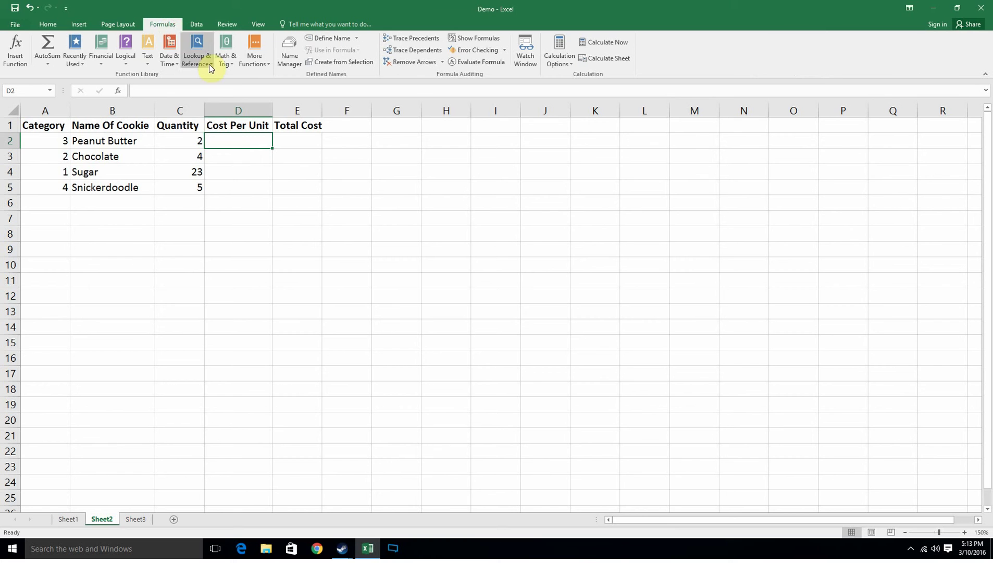
{"action": "left_click", "coordinate": [15, 52]}
{"action": "double_click", "coordinate": [487, 225]}
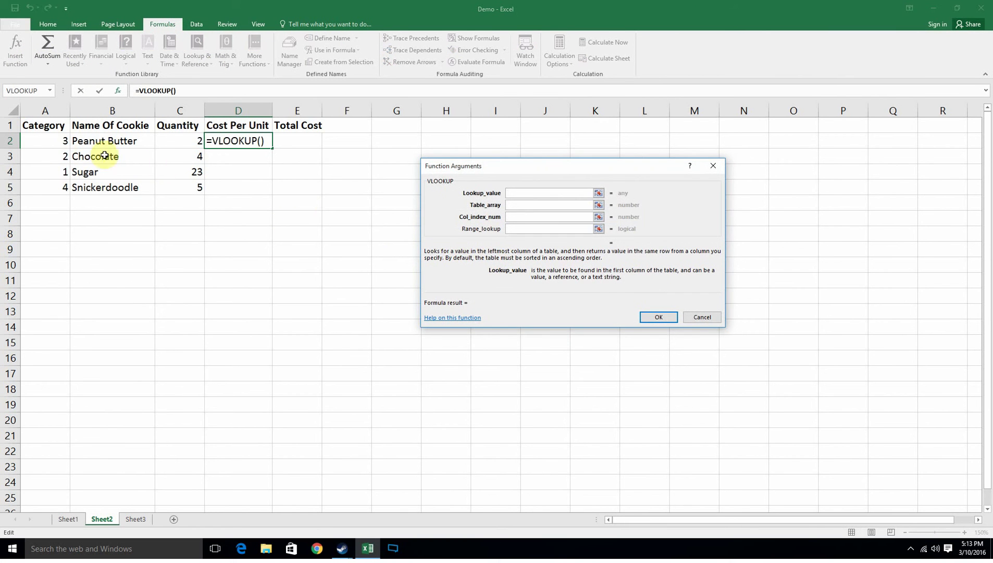
{"action": "left_click", "coordinate": [60, 144]}
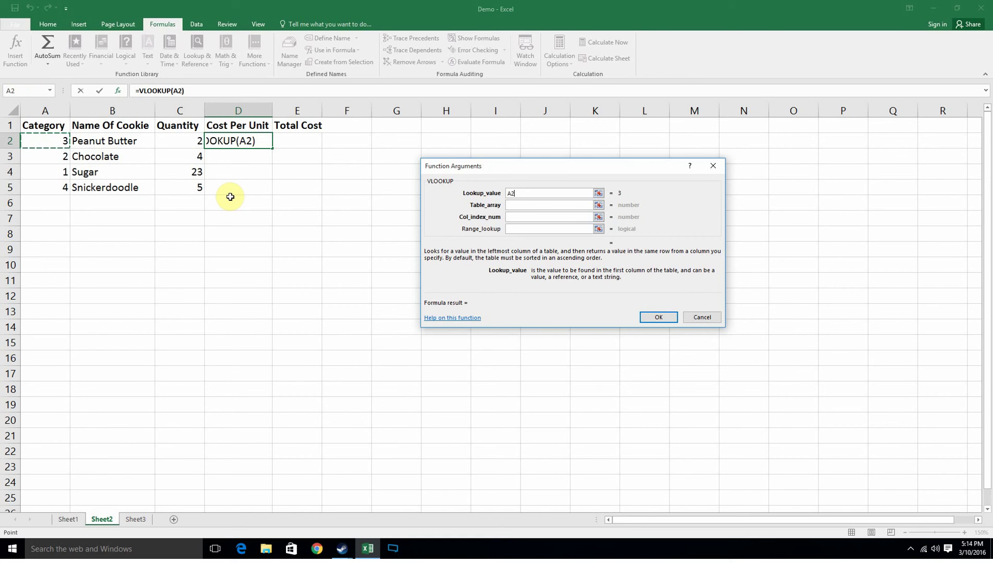
Complete the VLOOKUP in D2 with the table array Sheet3!A1:C4 and column index number 3
{"action": "left_click", "coordinate": [516, 205]}
{"action": "left_click", "coordinate": [136, 518]}
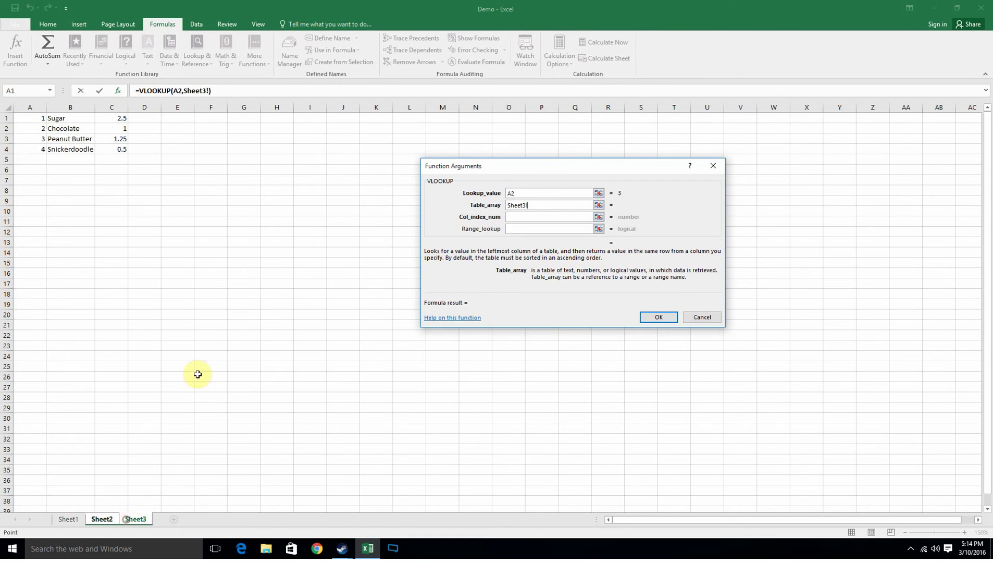
{"action": "left_click_drag", "start_coordinate": [33, 119], "coordinate": [110, 151]}
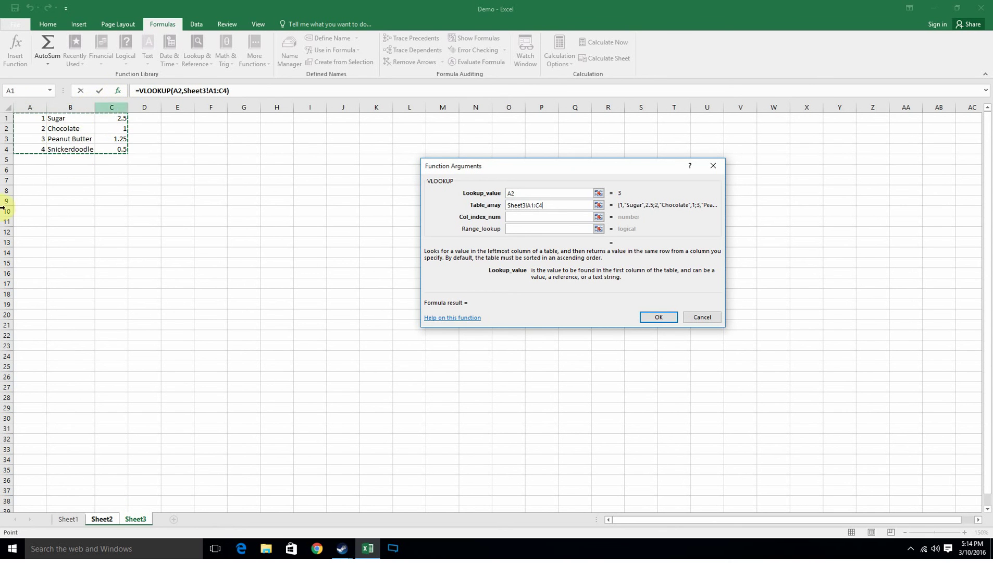
{"action": "left_click", "coordinate": [537, 216]}
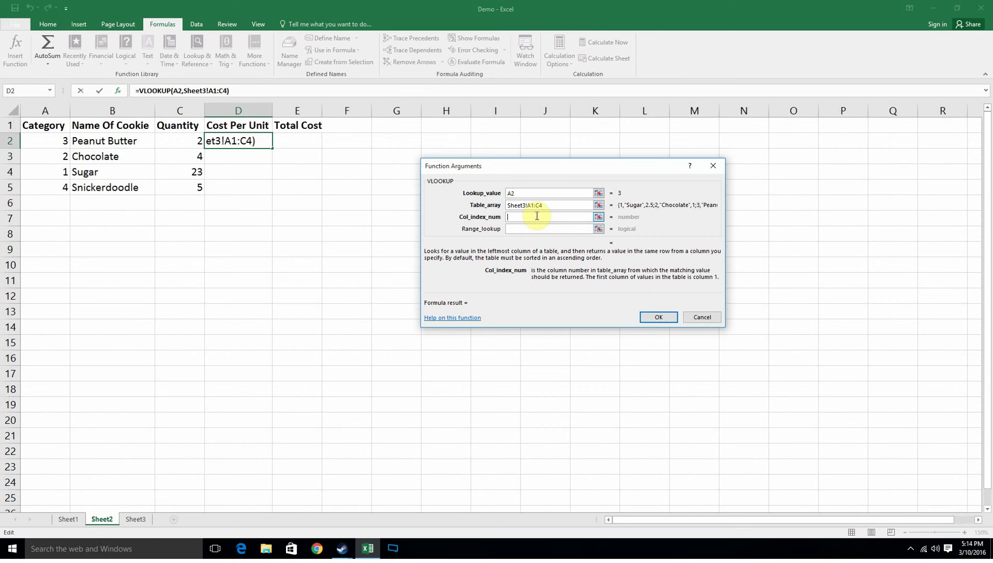
{"action": "type", "text": "3"}
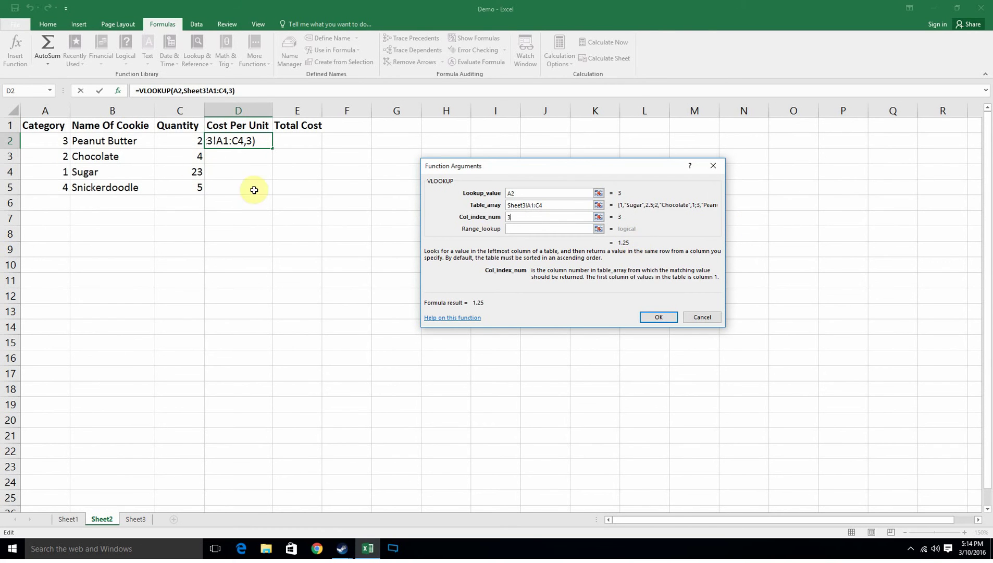
{"action": "left_click", "coordinate": [641, 318]}
Compare the unit cost in D2 with the Peanut Butter row of the Sheet3 lookup table, and return to Sheet2
{"action": "left_click", "coordinate": [276, 180]}
{"action": "left_click", "coordinate": [265, 137]}
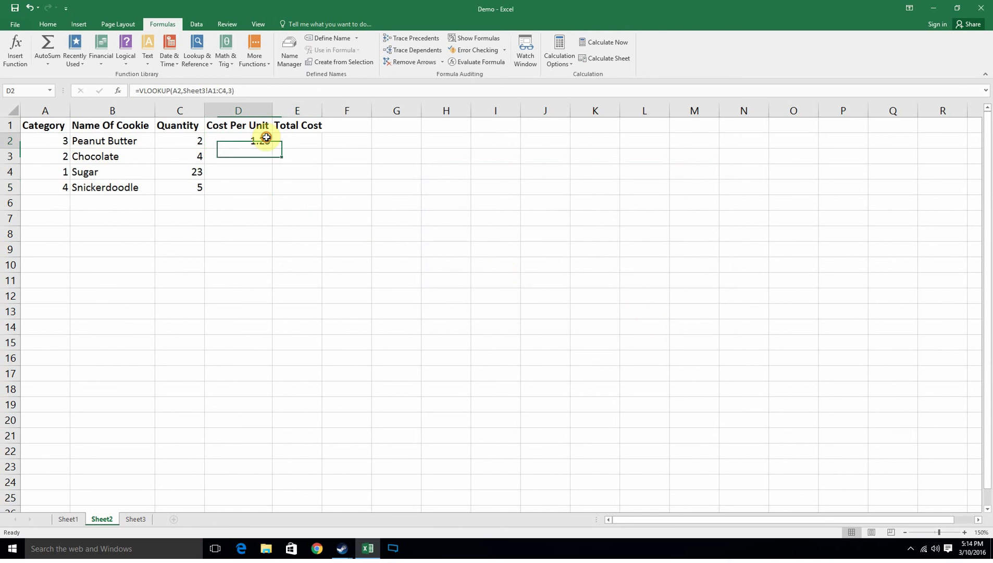
{"action": "left_click", "coordinate": [139, 519]}
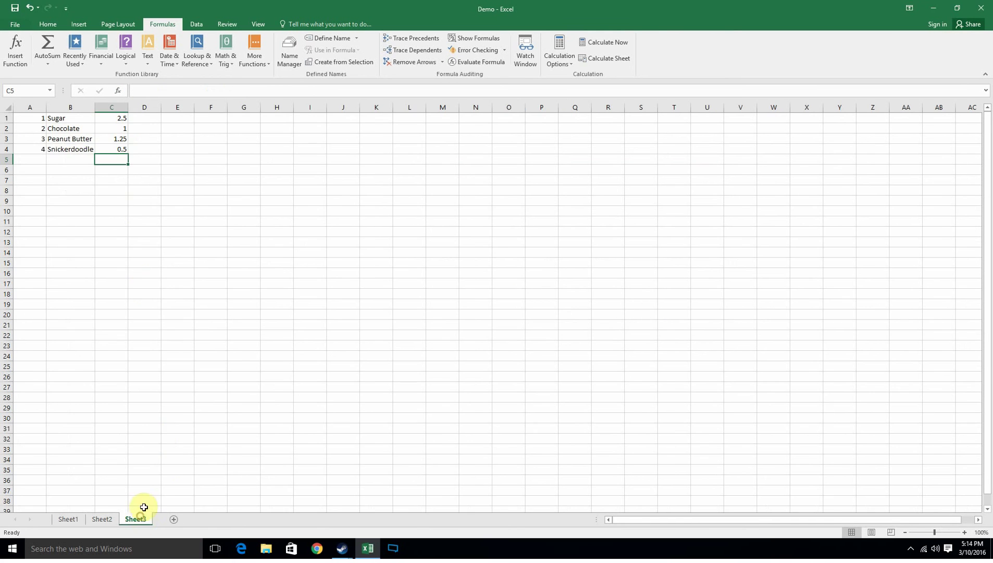
{"action": "left_click_drag", "start_coordinate": [38, 138], "coordinate": [111, 137]}
{"action": "left_click", "coordinate": [210, 231]}
{"action": "left_click", "coordinate": [108, 516]}
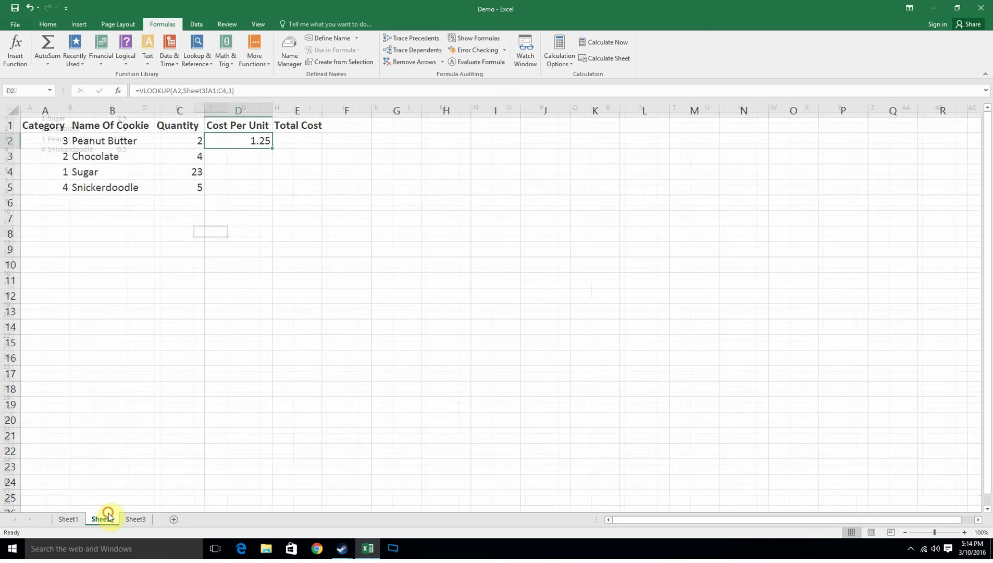
Calculate the total cost in cell E2 with the formula =C2*D2
{"action": "left_click", "coordinate": [300, 145]}
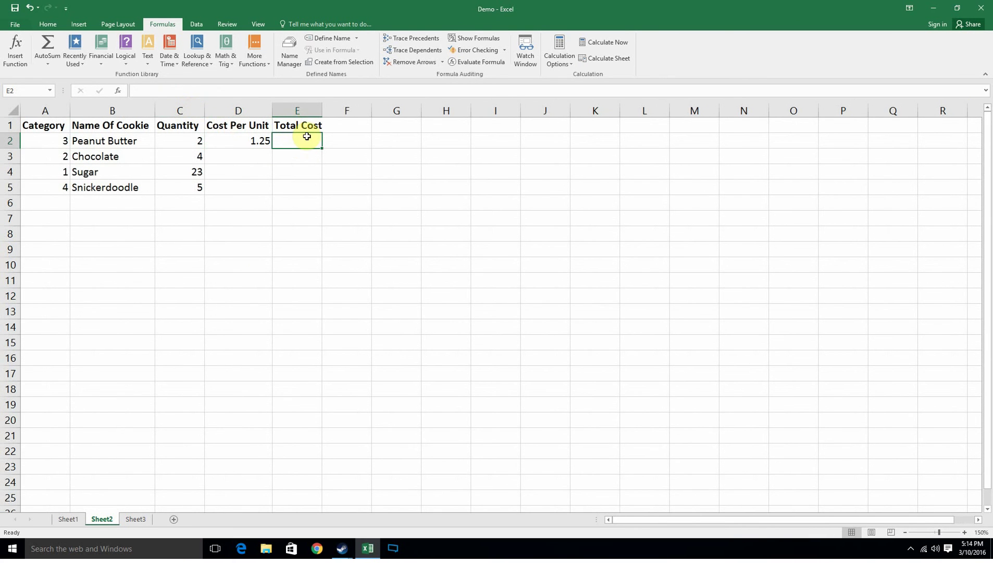
{"action": "type", "text": "="}
{"action": "left_click", "coordinate": [195, 136]}
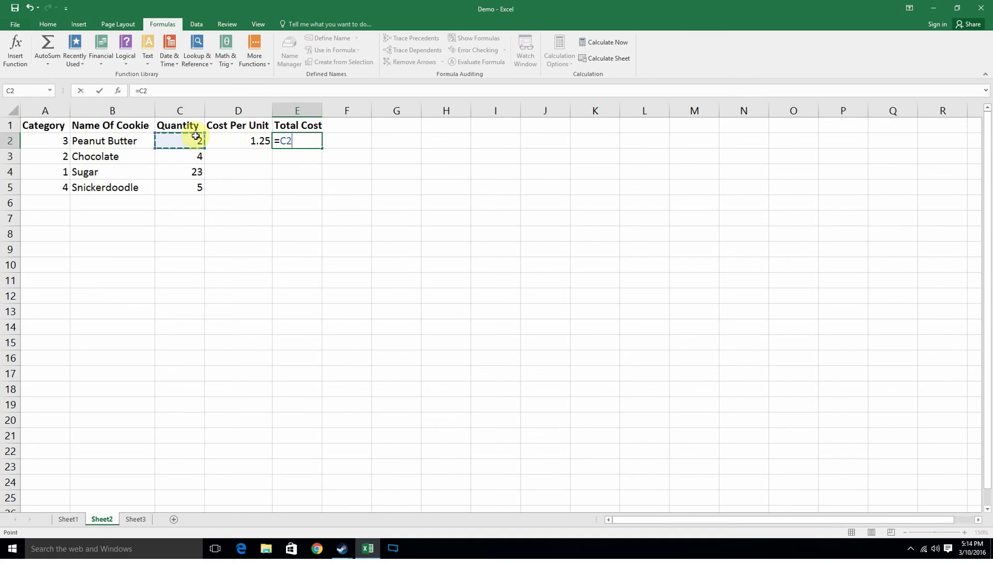
{"action": "type", "text": "*"}
{"action": "left_click", "coordinate": [230, 137]}
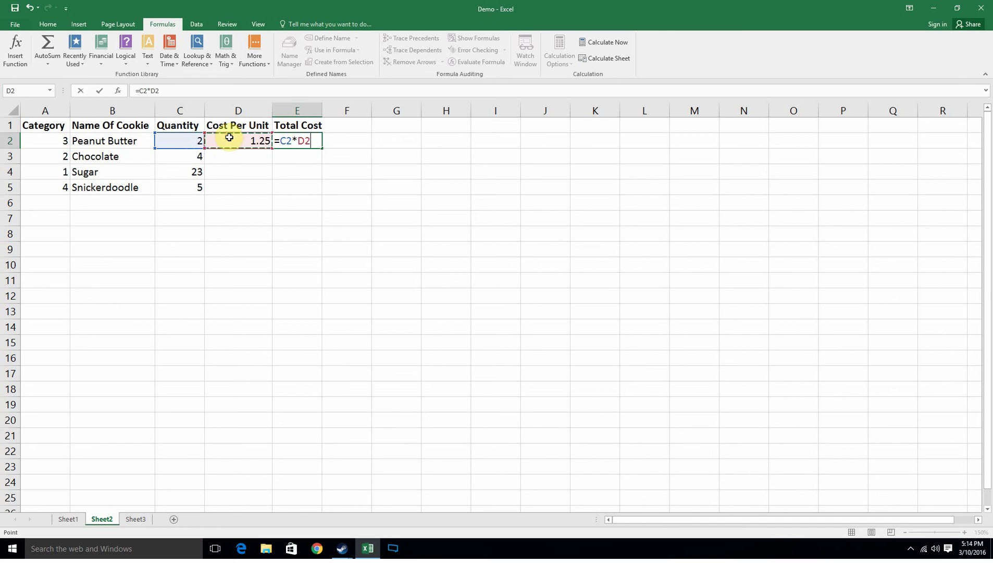
{"action": "key", "text": "Return"}
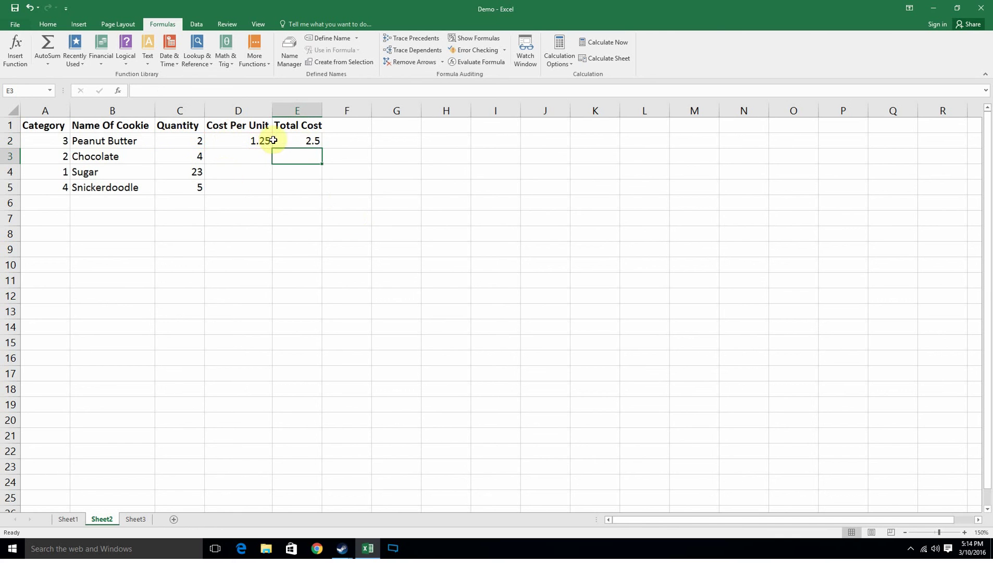
Test the formulas in row 2 by changing the quantity in C2 to 5 and the category in A2 to 1
{"action": "left_click", "coordinate": [186, 137]}
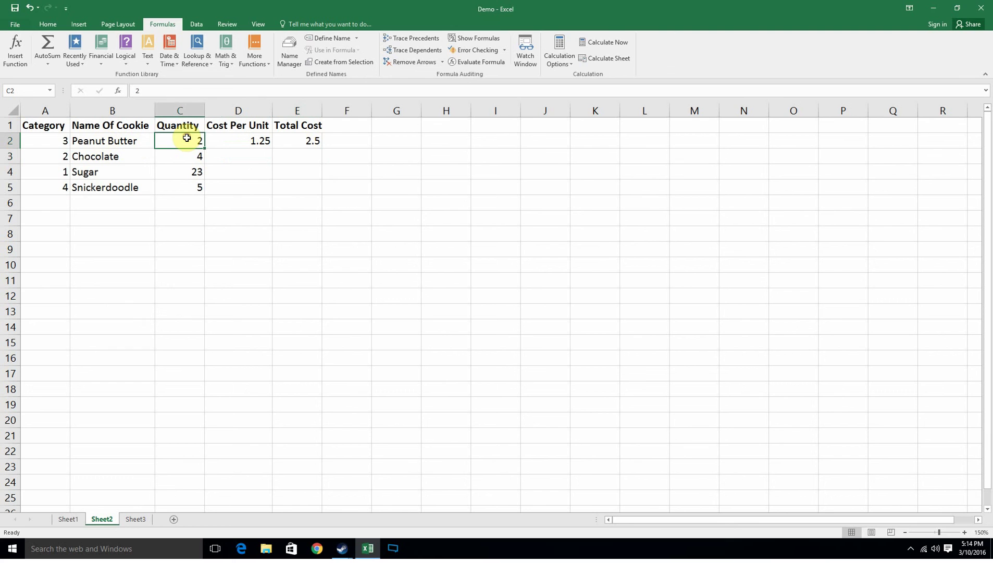
{"action": "type", "text": "5"}
{"action": "left_click", "coordinate": [388, 201]}
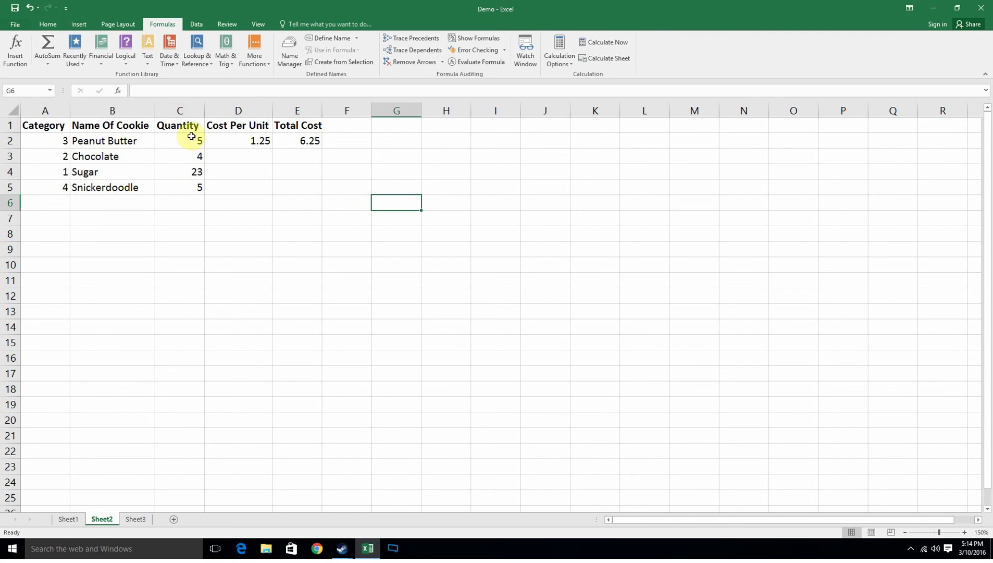
{"action": "left_click", "coordinate": [56, 142]}
{"action": "type", "text": "1"}
{"action": "left_click", "coordinate": [211, 283]}
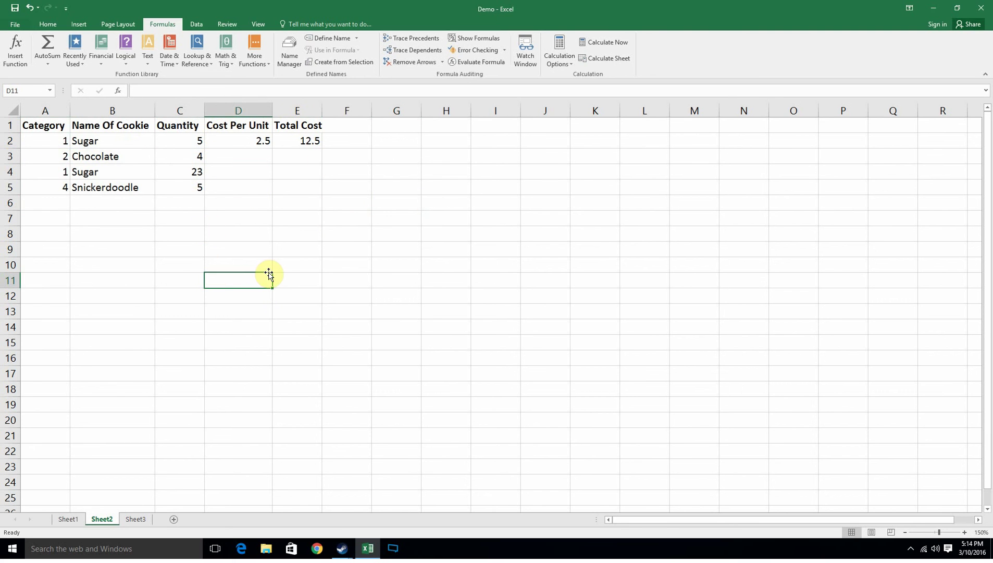
Make the lookup table range in D2's VLOOKUP formula absolute, as Sheet3!$A$1:$C$4
{"action": "left_click", "coordinate": [259, 140]}
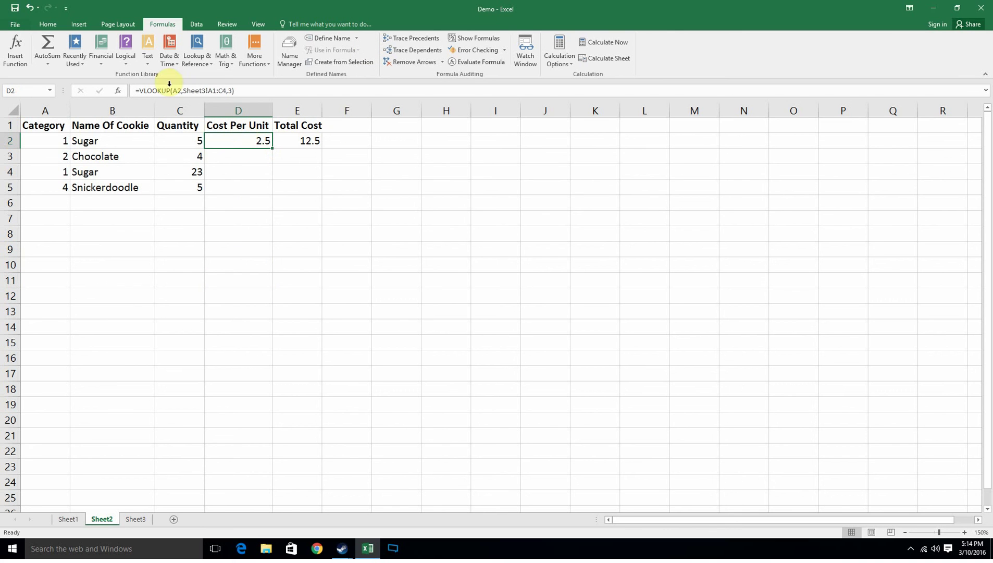
{"action": "left_click", "coordinate": [211, 90]}
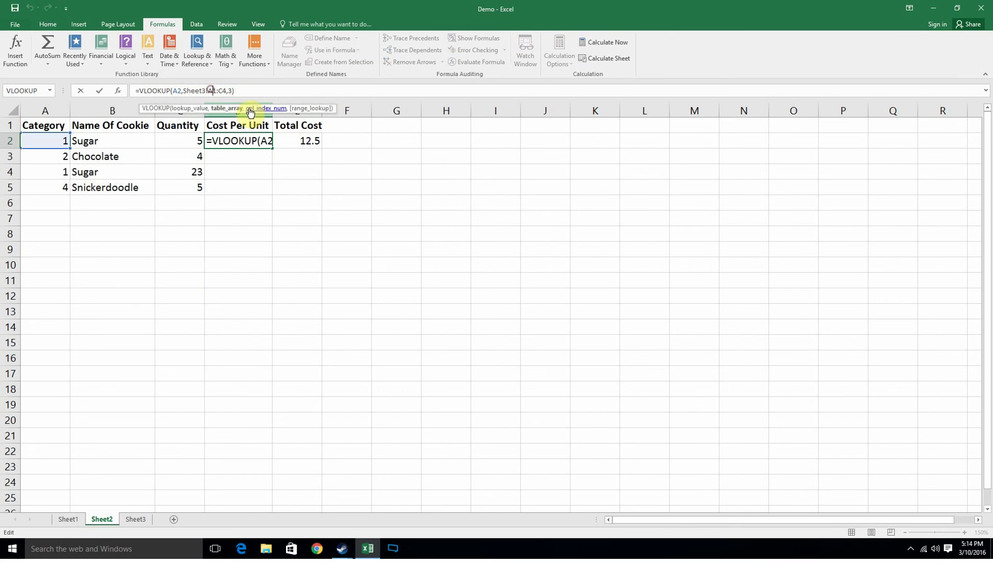
{"action": "key", "text": "Left"}
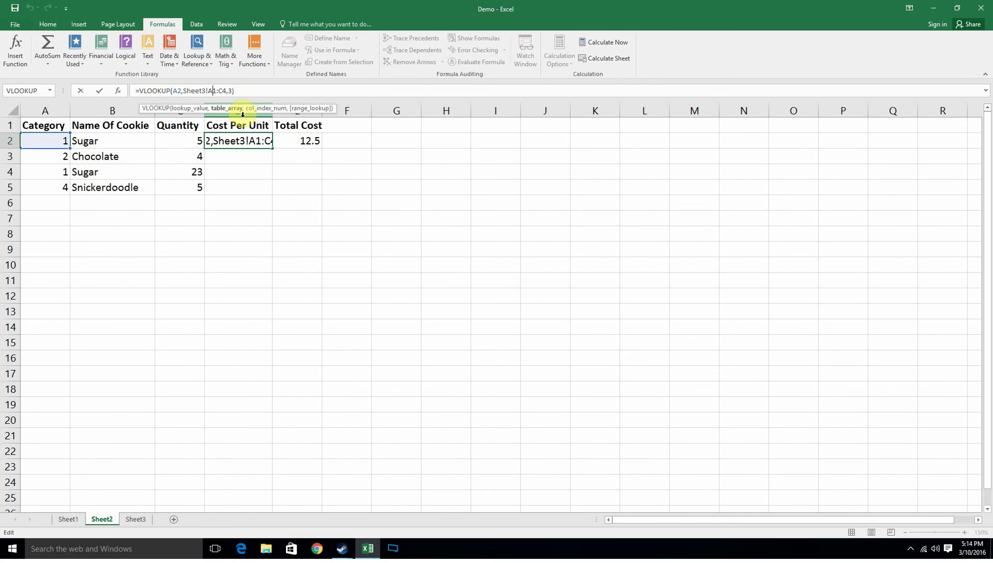
{"action": "type", "text": "$"}
{"action": "left_click", "coordinate": [207, 91]}
{"action": "type", "text": "$"}
{"action": "key", "text": "BackSpace"}
{"action": "key", "text": "Right"}
{"action": "type", "text": "$"}
{"action": "key", "text": "Right"}
{"action": "key", "text": "Right"}
{"action": "key", "text": "Right"}
{"action": "type", "text": "$"}
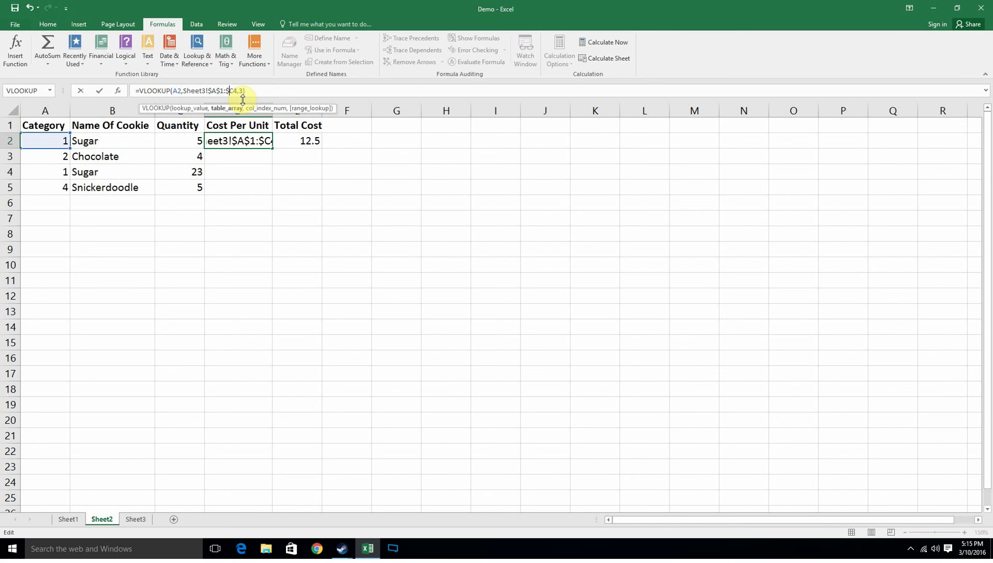
{"action": "key", "text": "Right"}
{"action": "type", "text": "$"}
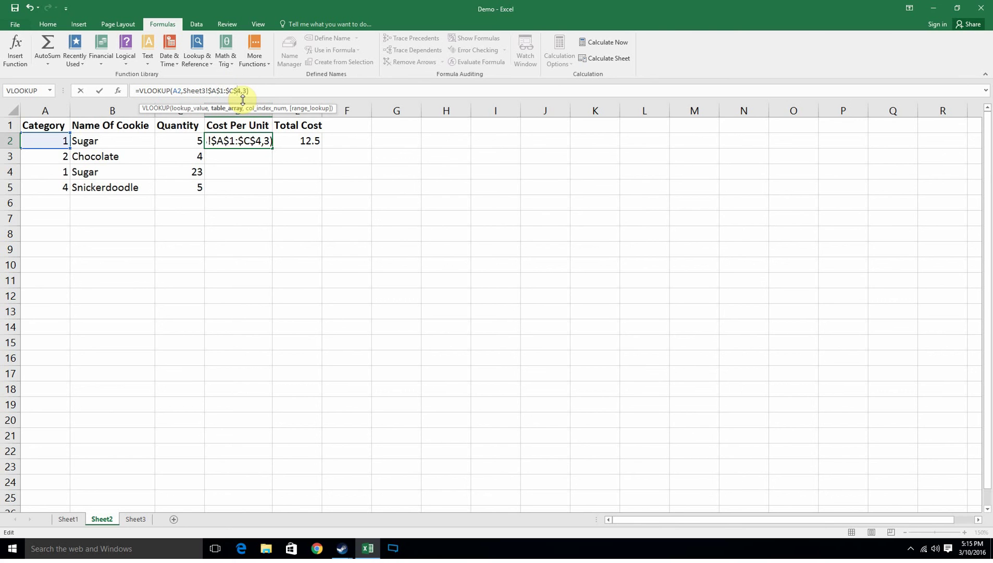
{"action": "key", "text": "Return"}
Fill the Cost Per Unit formula in D2 and the Total Cost formula in E2 down to row 5
{"action": "left_click", "coordinate": [261, 142]}
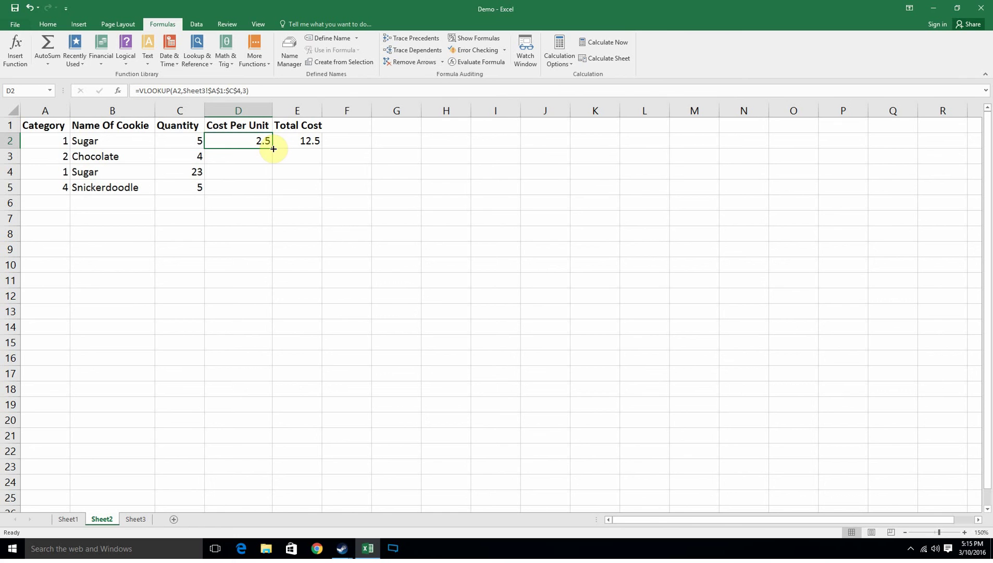
{"action": "left_click_drag", "start_coordinate": [273, 149], "coordinate": [277, 193]}
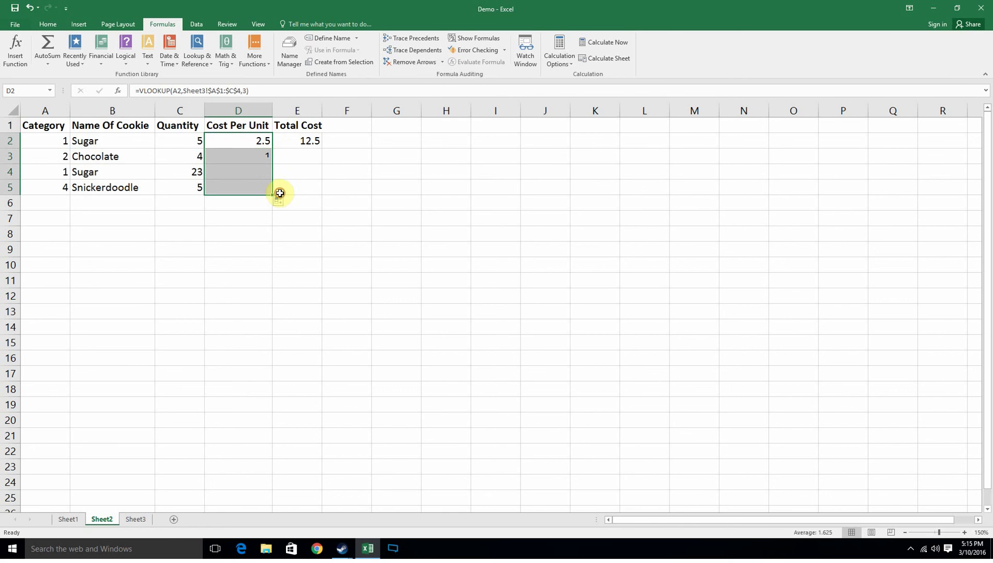
{"action": "left_click", "coordinate": [242, 264]}
{"action": "left_click", "coordinate": [304, 142]}
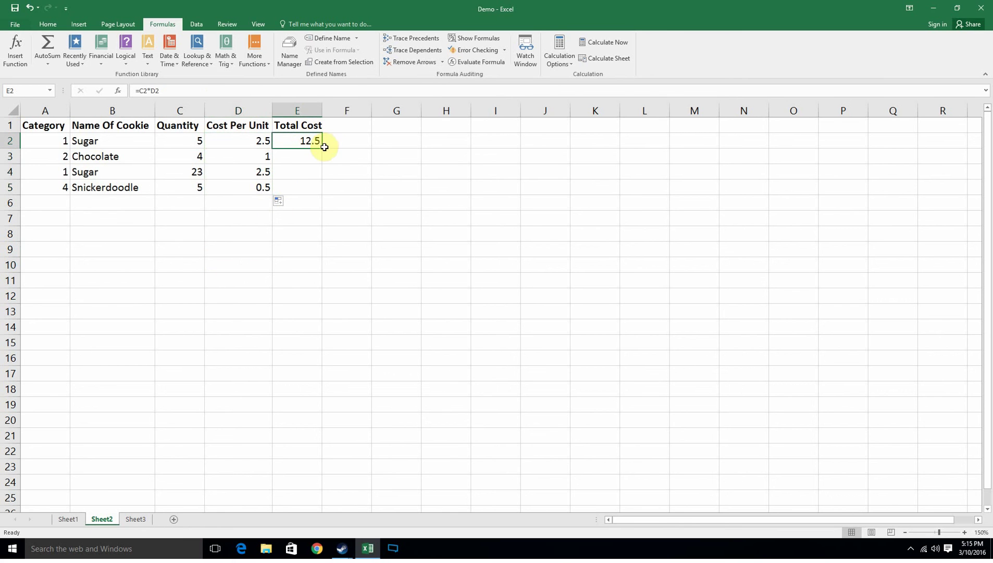
{"action": "left_click_drag", "start_coordinate": [323, 149], "coordinate": [323, 194]}
{"action": "left_click", "coordinate": [308, 235]}
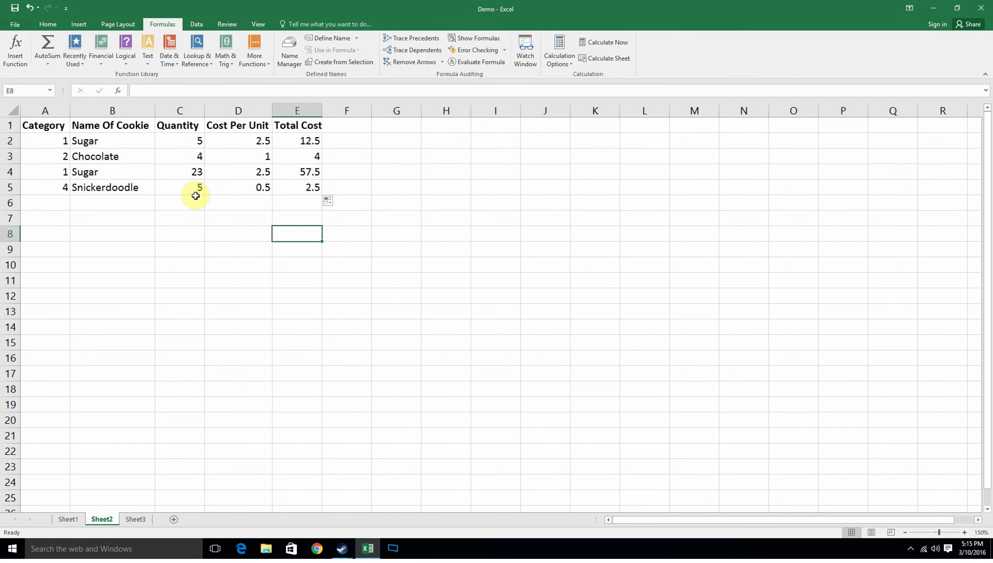
{"action": "key", "text": "Left"}
{"action": "key", "text": "Left"}
{"action": "key", "text": "Left"}
{"action": "key", "text": "Left"}
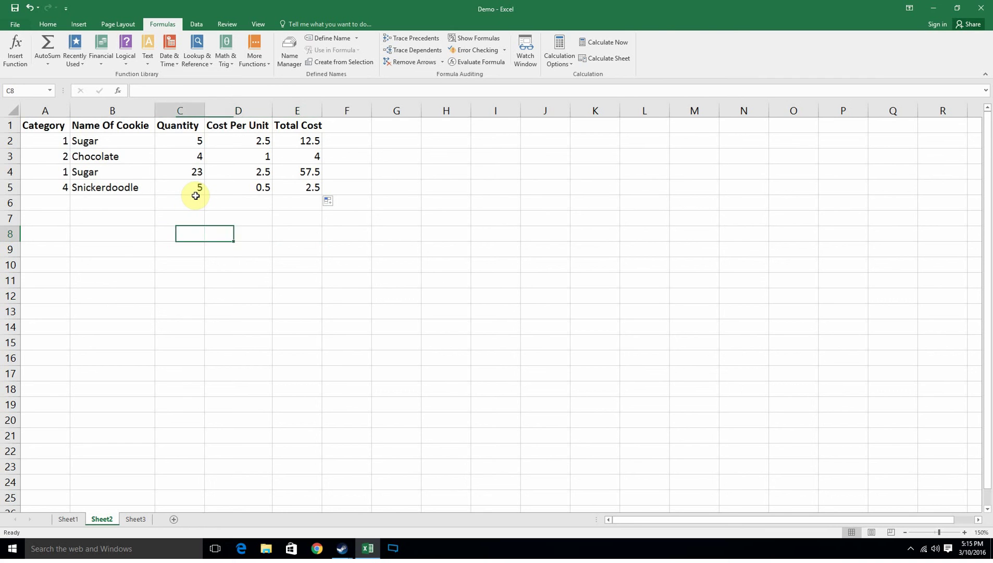
{"action": "key", "text": "Up"}
{"action": "key", "text": "Up"}
{"action": "key", "text": "Up"}
{"action": "key", "text": "Right"}
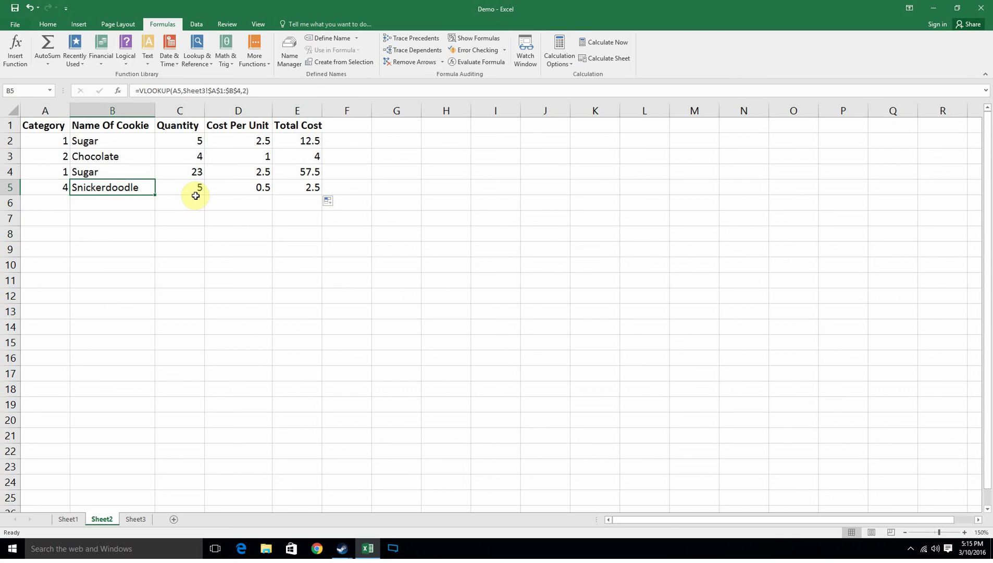
{"action": "key", "text": "Right"}
{"action": "key", "text": "Right"}
{"action": "key", "text": "Right"}
{"action": "key", "text": "Up"}
{"action": "key", "text": "Up"}
{"action": "key", "text": "Left"}
{"action": "key", "text": "Up"}
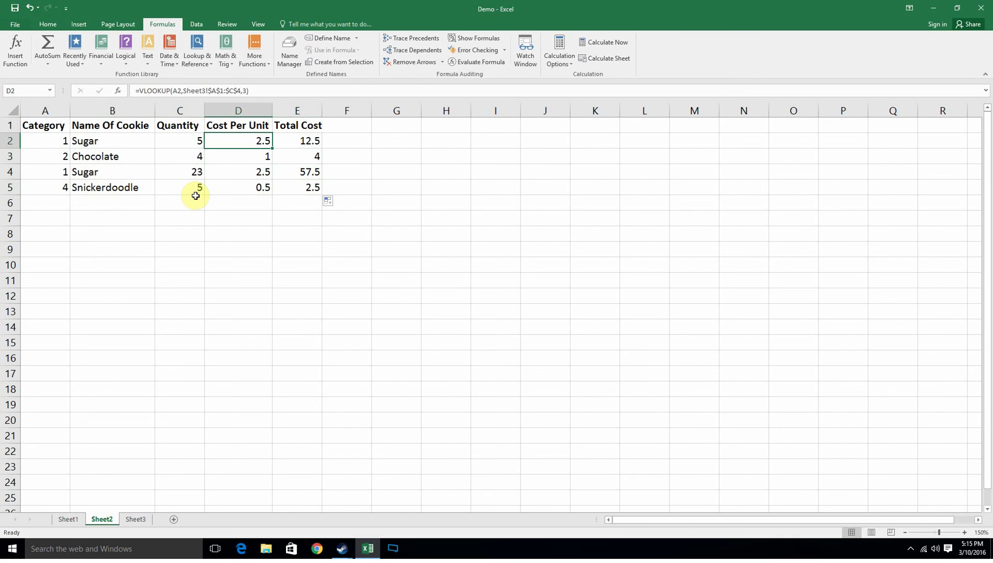
{"action": "key", "text": "Right"}
{"action": "key", "text": "Left"}
{"action": "key", "text": "Left"}
{"action": "key", "text": "Left"}
{"action": "key", "text": "Right"}
{"action": "key", "text": "Right"}
{"action": "key", "text": "Right"}
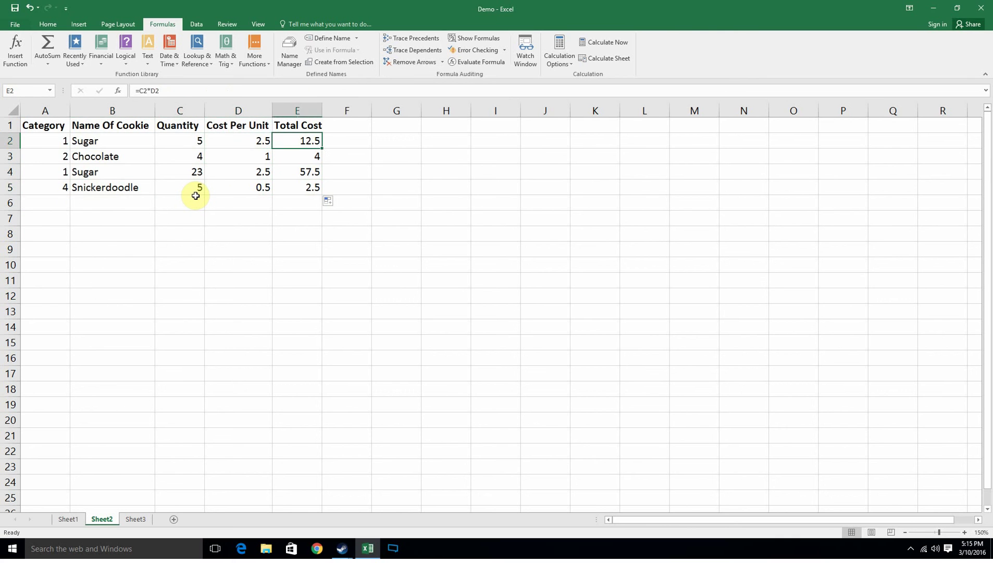
{"action": "key", "text": "Up"}
{"action": "key", "text": "Down"}
{"action": "key", "text": "Left"}
{"action": "key", "text": "Left"}
{"action": "key", "text": "Down"}
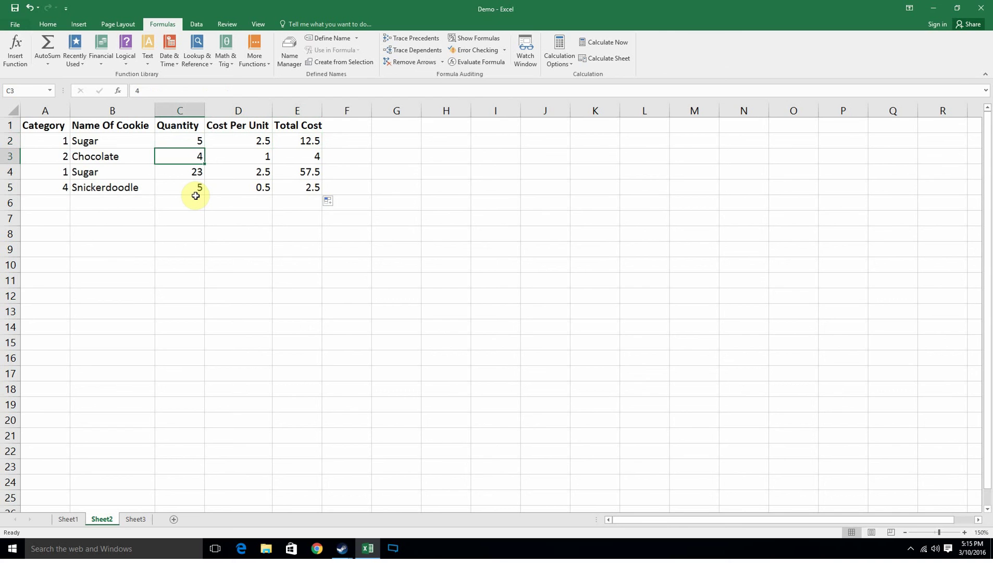